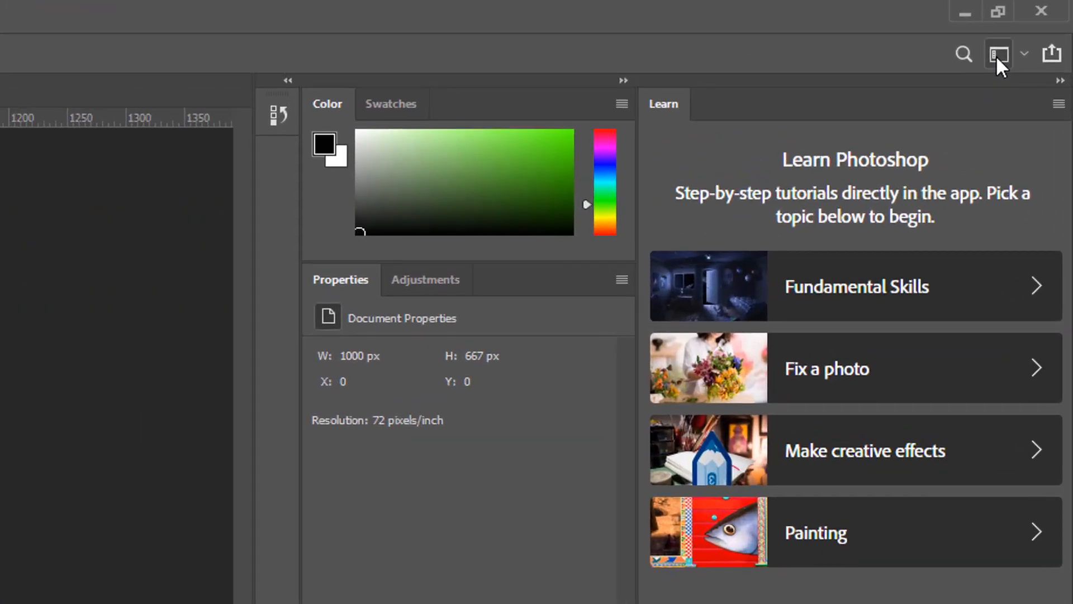
Switch the workspace to Photography.
click(996, 55)
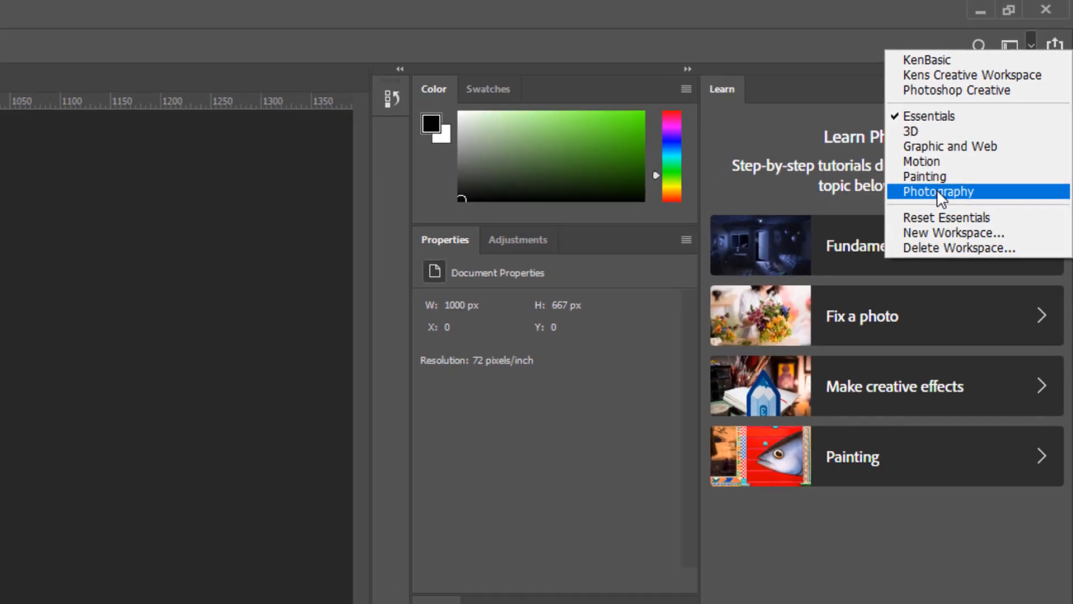
click(938, 191)
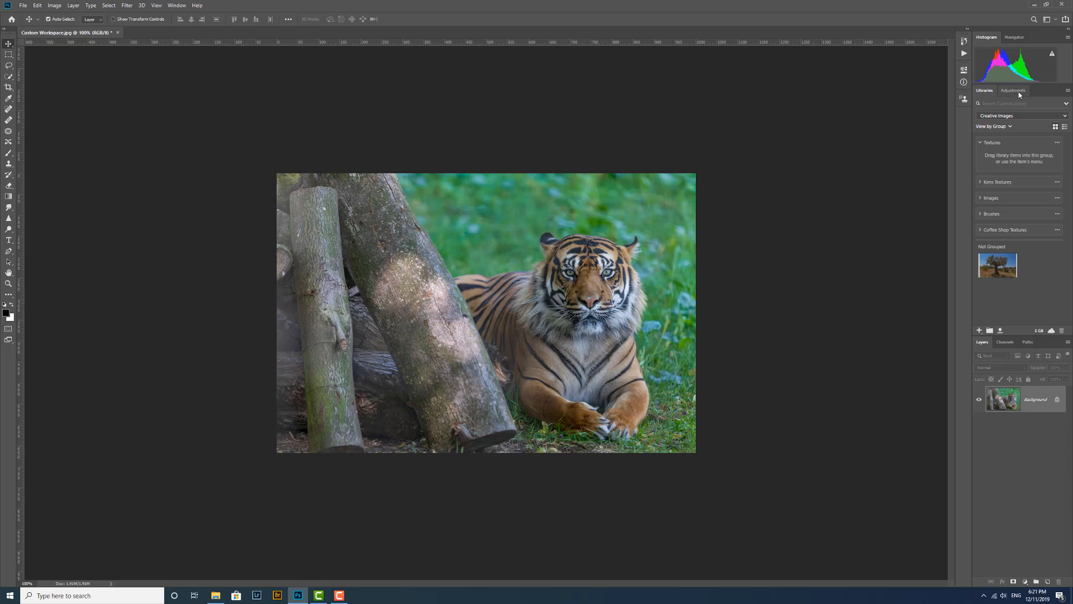
Switch the workspace to Painting.
click(1050, 20)
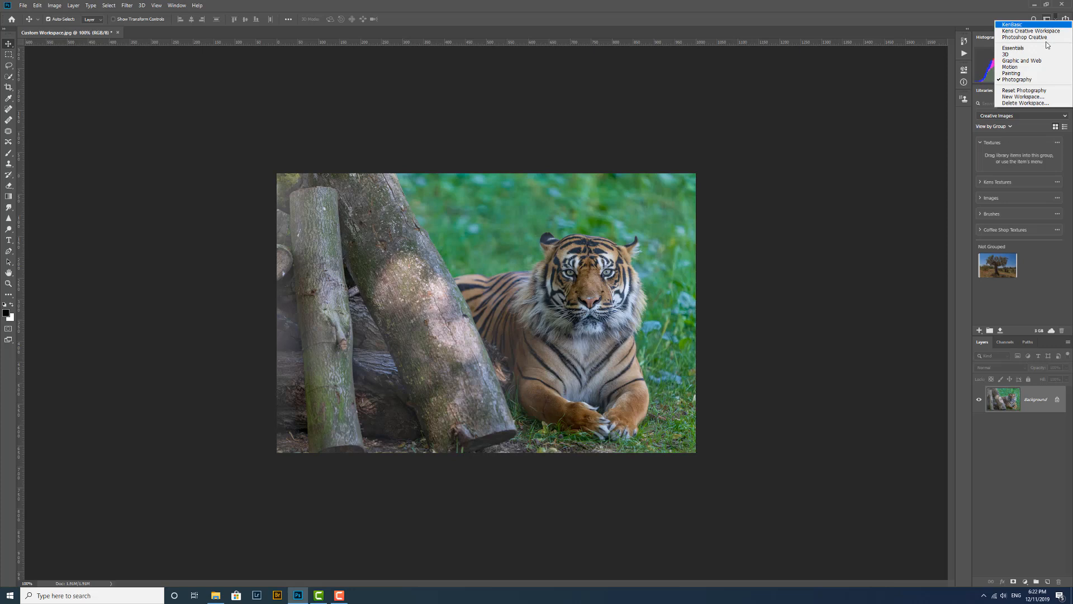
click(1015, 75)
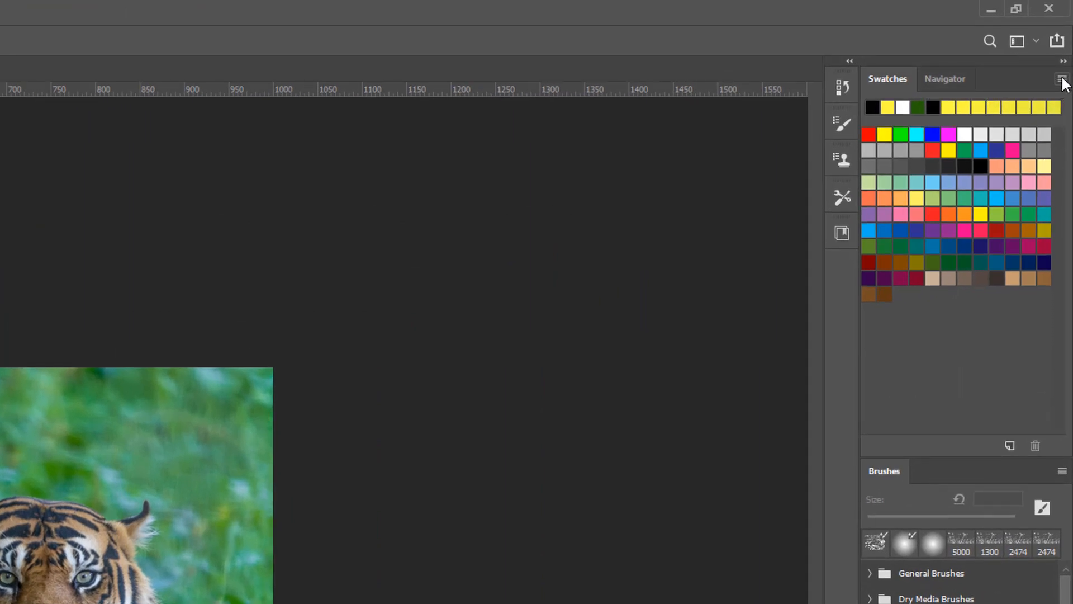
Close the expanded Swatches, Brushes and Layers panel tab groups.
click(1063, 79)
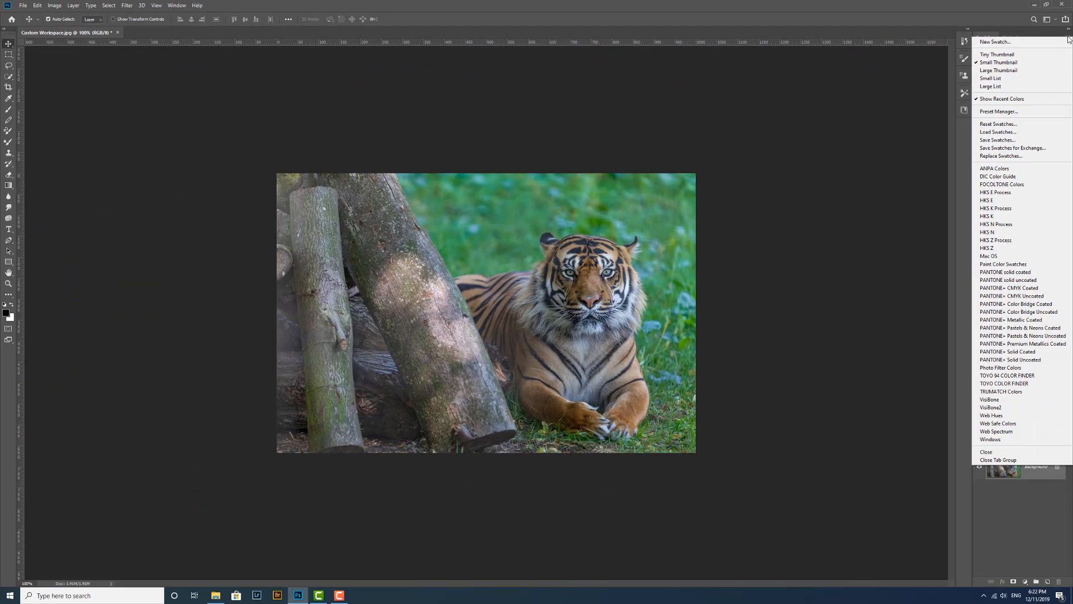
click(1009, 461)
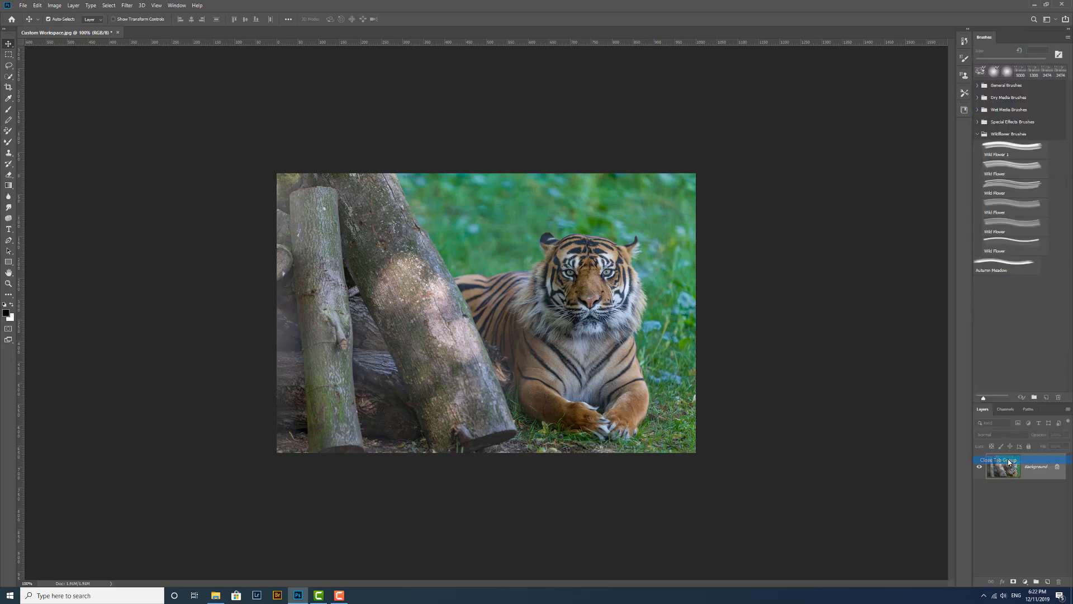
click(1068, 37)
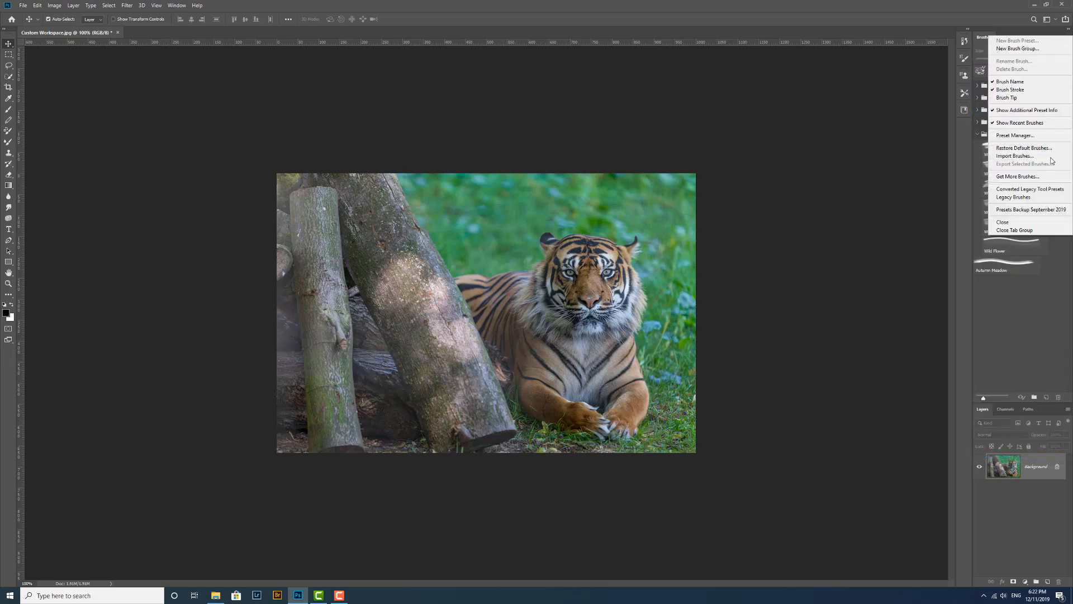
click(1015, 230)
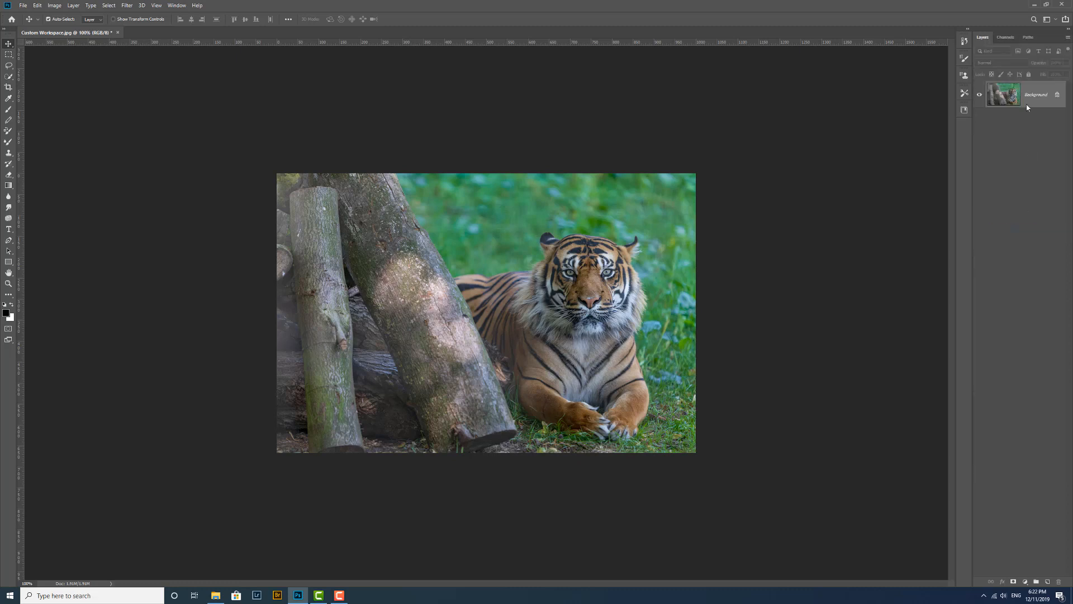
click(1068, 37)
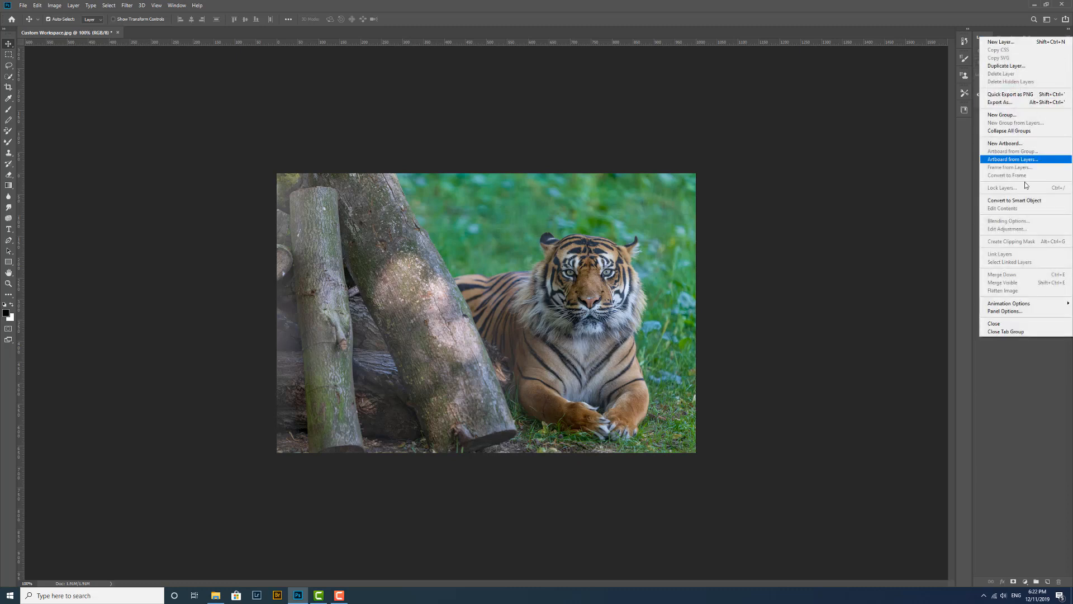
click(1019, 332)
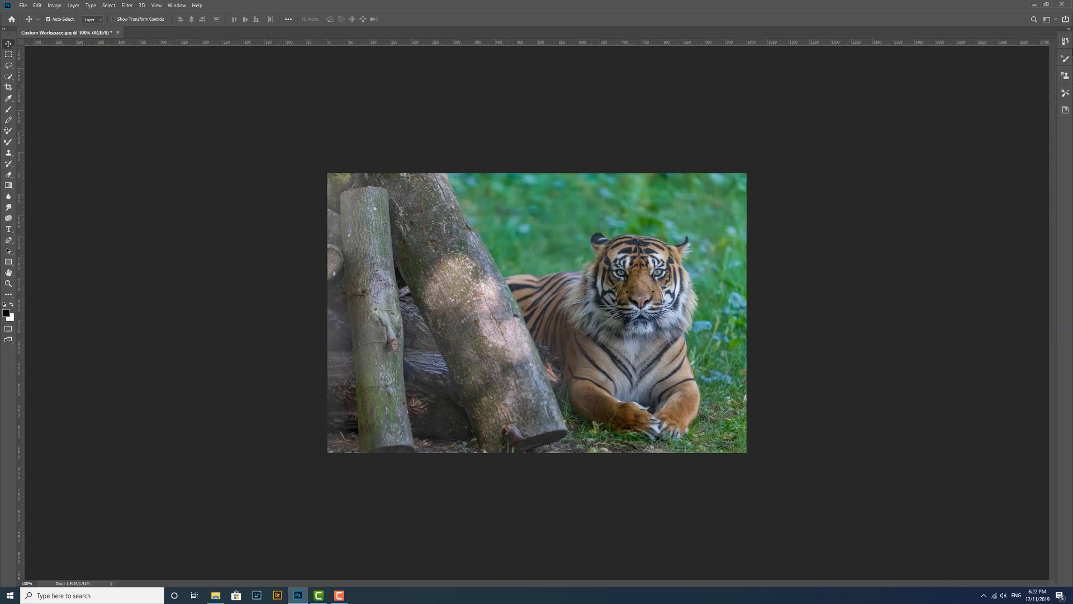
Close the collapsed History, Brush Settings and Clone Source panel tab groups.
click(1065, 41)
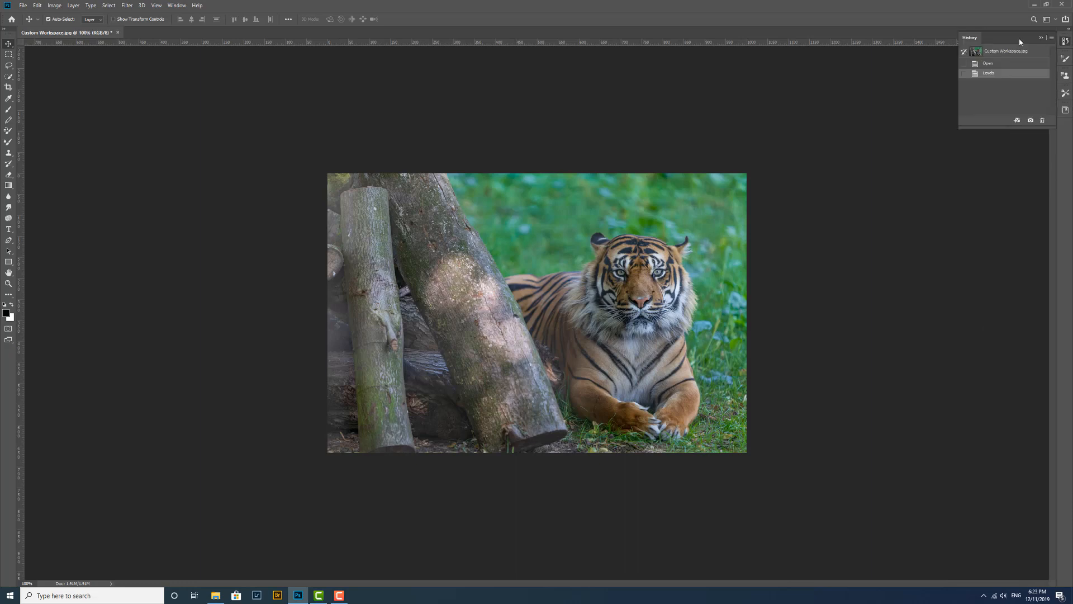
click(1052, 37)
click(1054, 123)
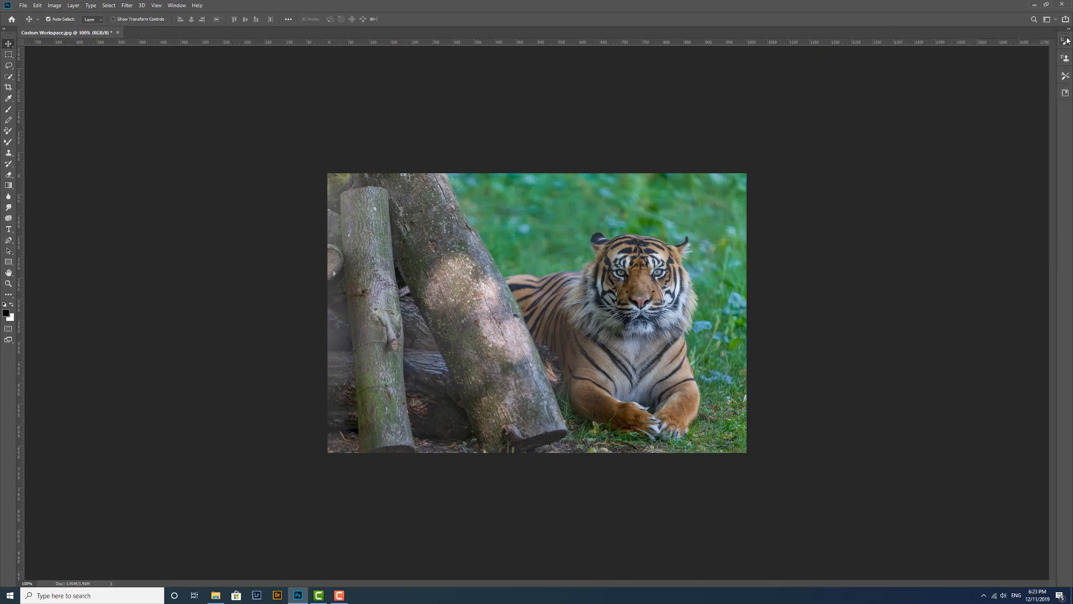
click(1067, 41)
click(1053, 39)
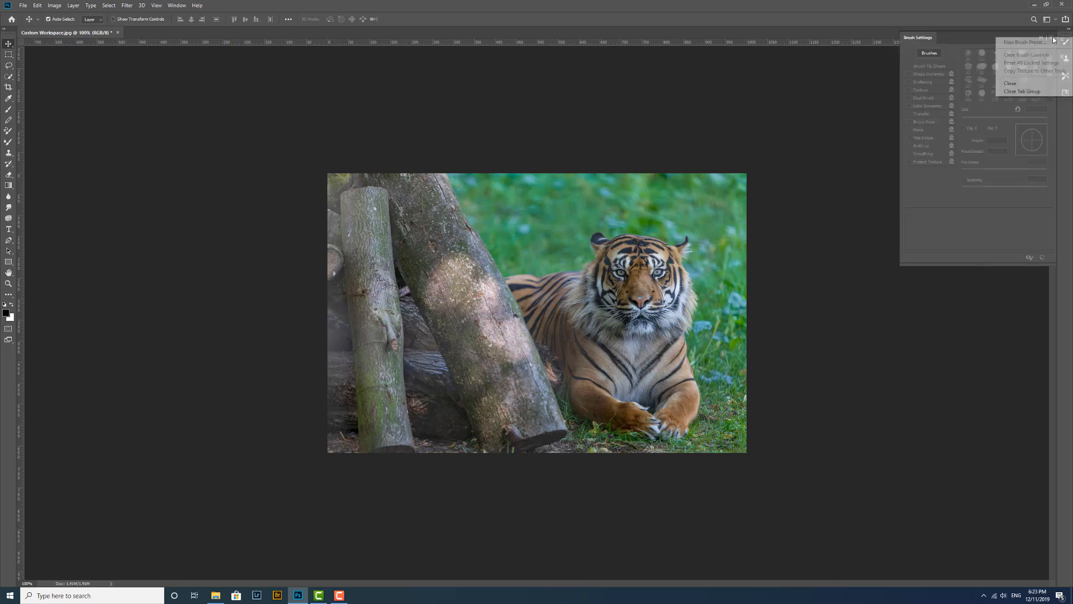
click(1040, 93)
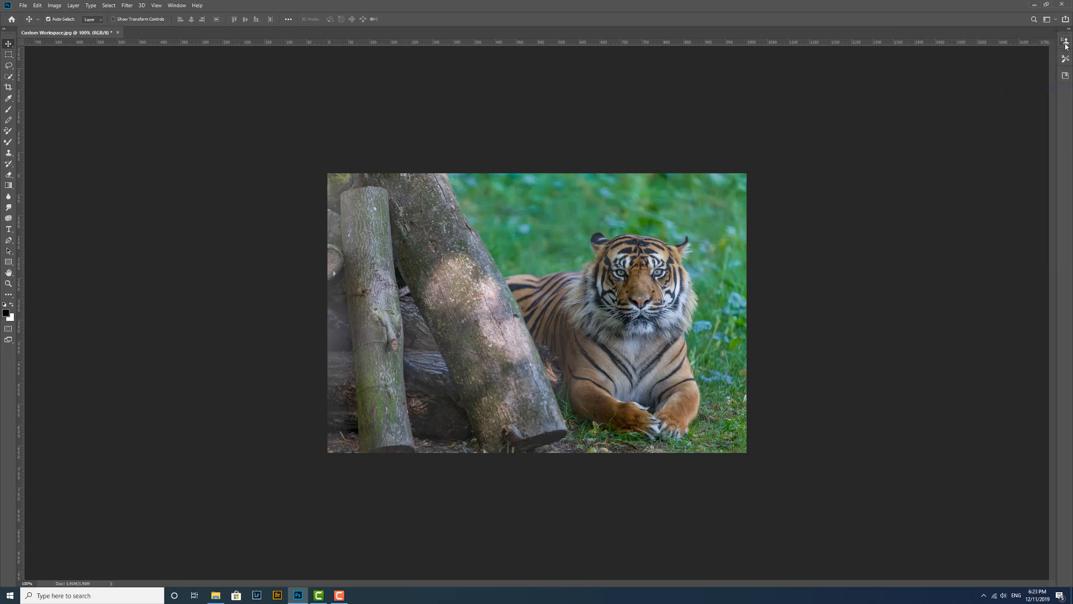
click(1065, 41)
click(1052, 38)
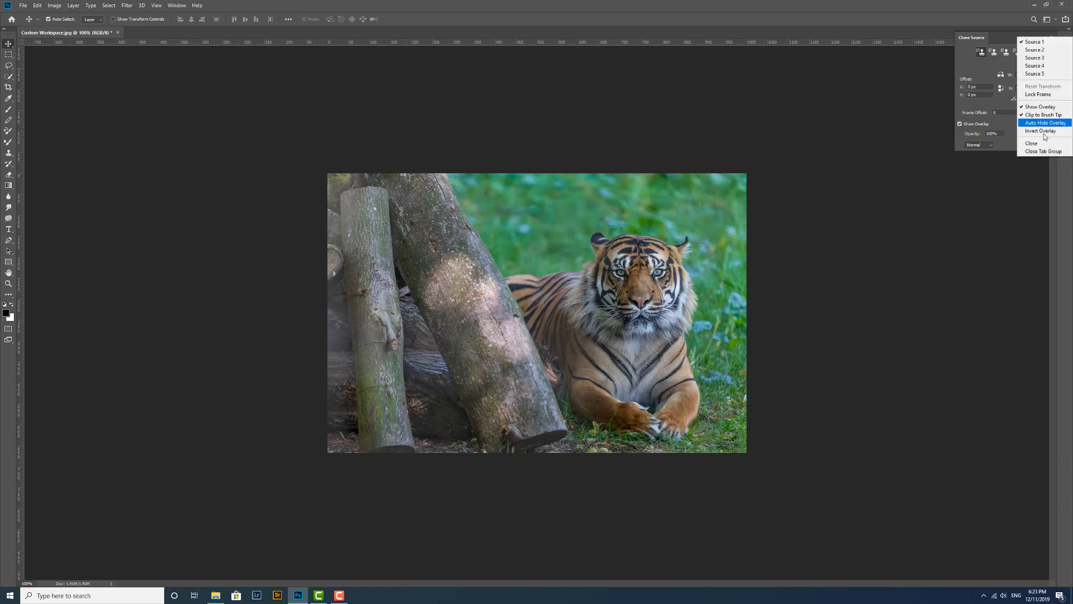
click(1043, 151)
Close the remaining Tool Presets and Libraries panel tab groups so no docked panels remain.
click(1065, 42)
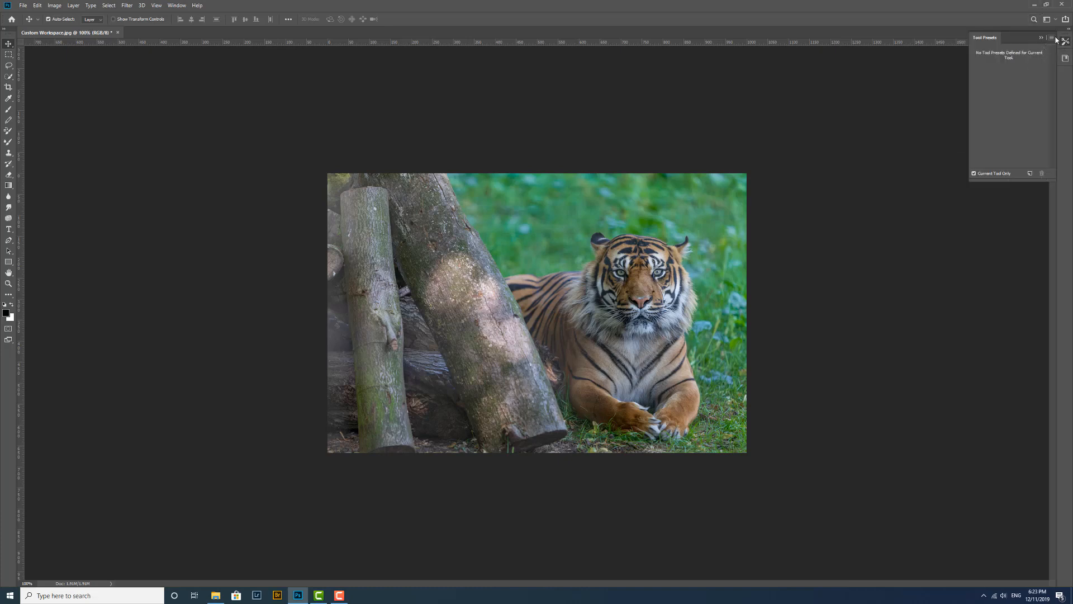
click(1052, 37)
click(1060, 253)
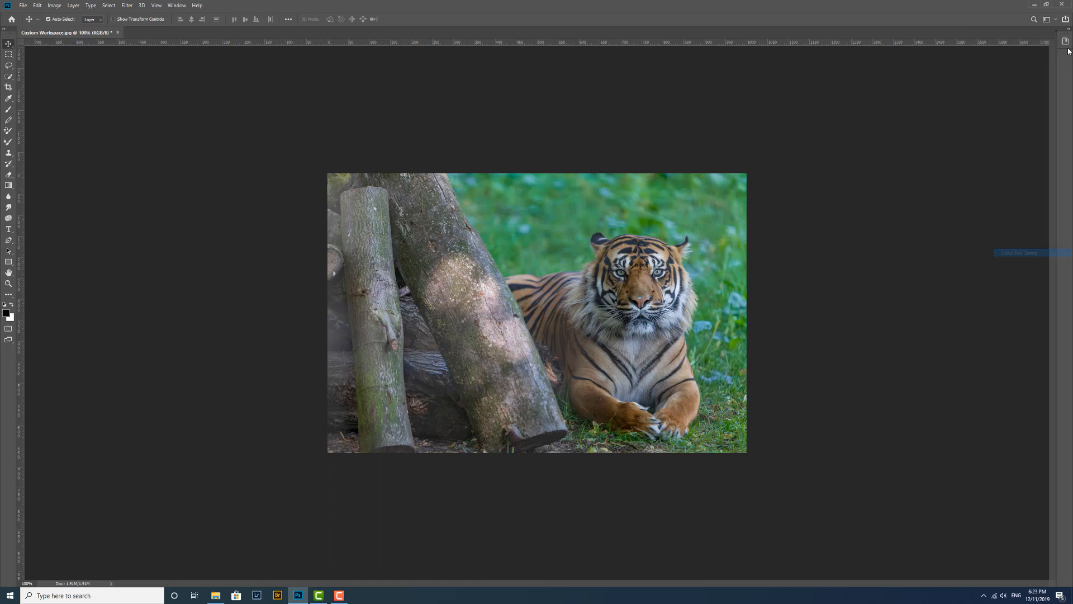
click(1066, 43)
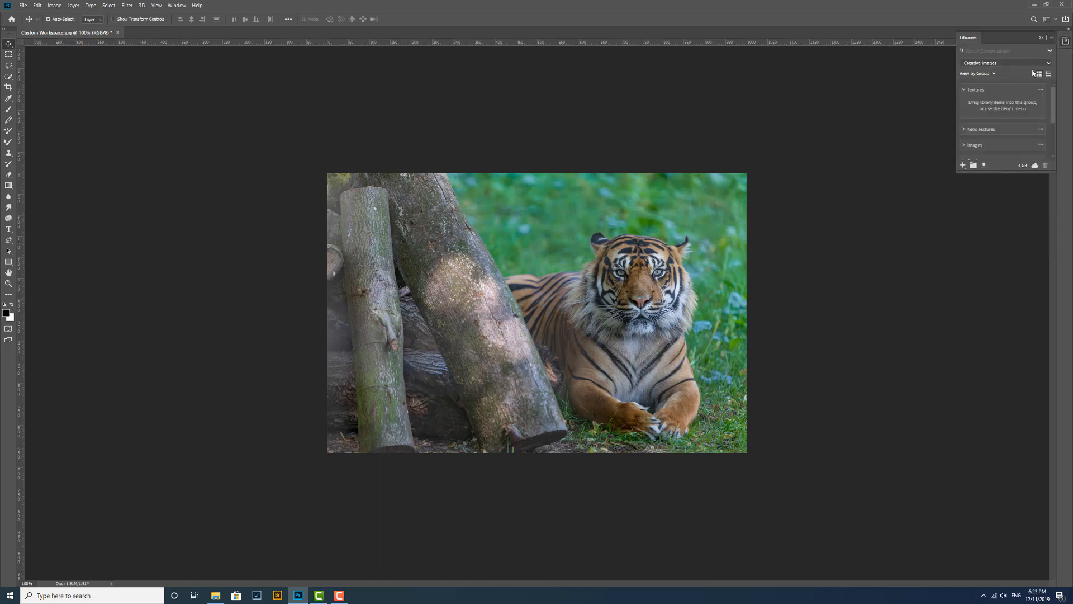
click(1051, 39)
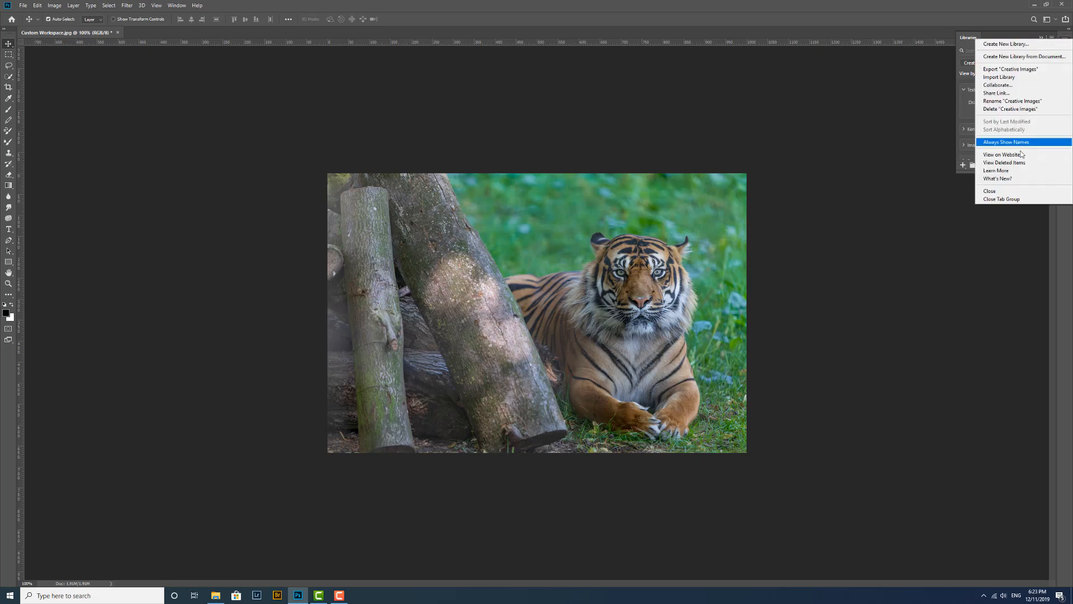
click(1021, 200)
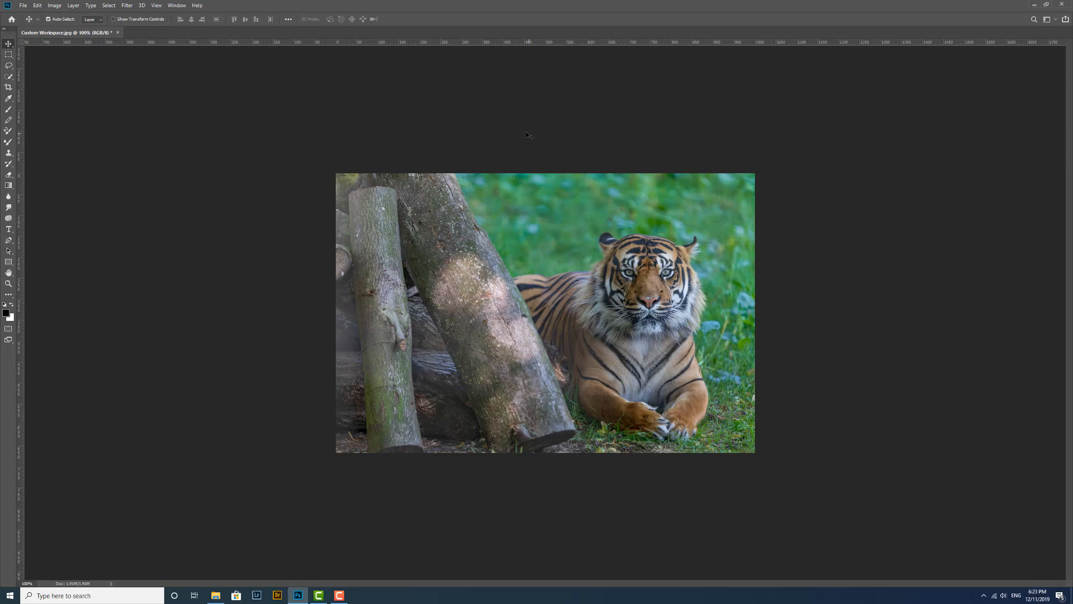
Open the Layers panel and tear off and close its Channels and Paths tabs.
click(177, 6)
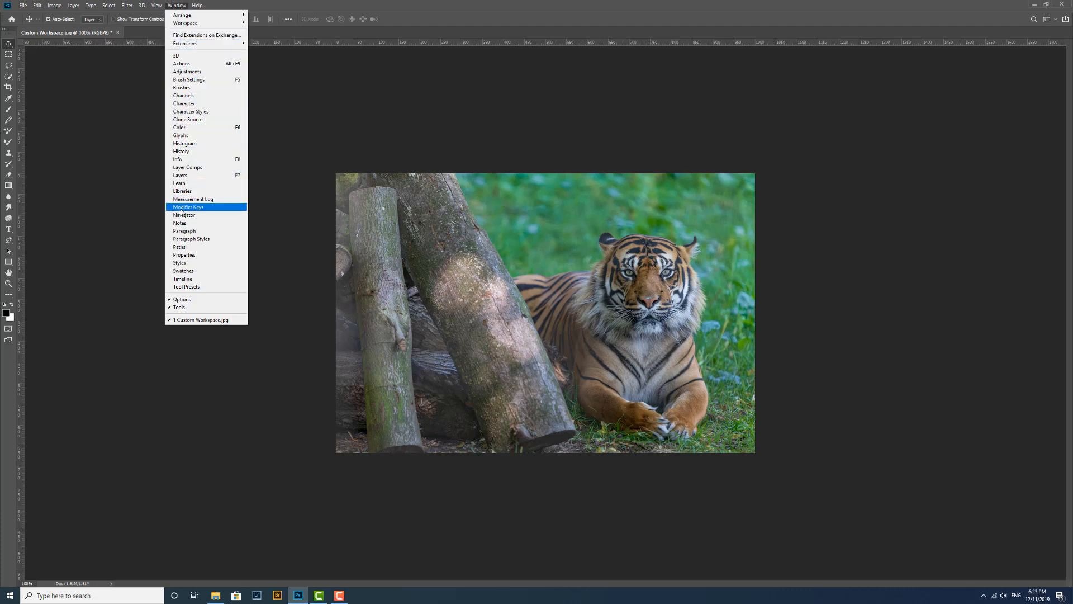
click(191, 176)
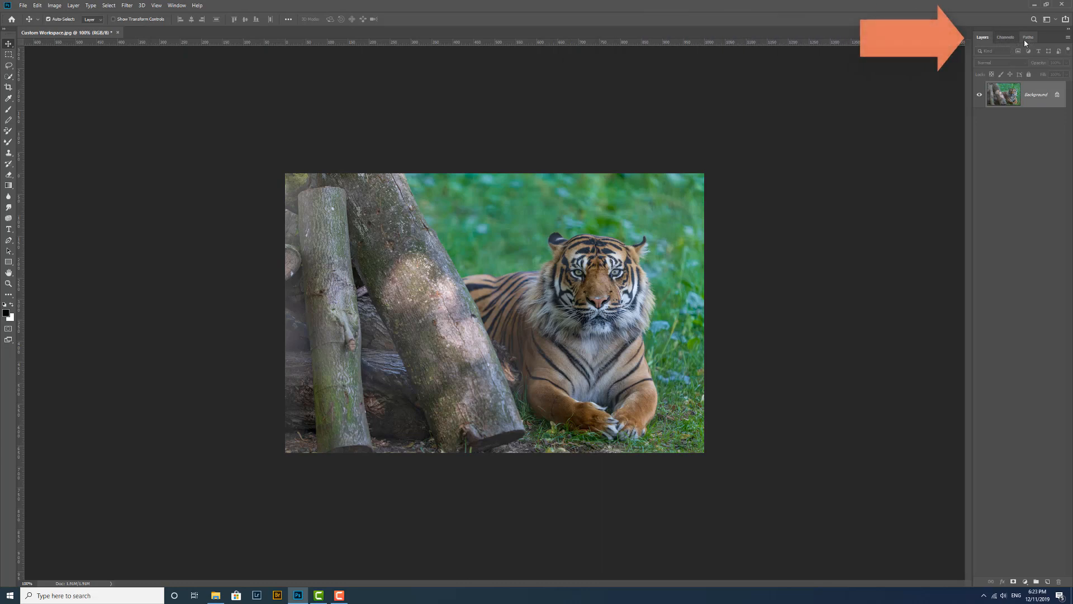
drag(1010, 41, 810, 78)
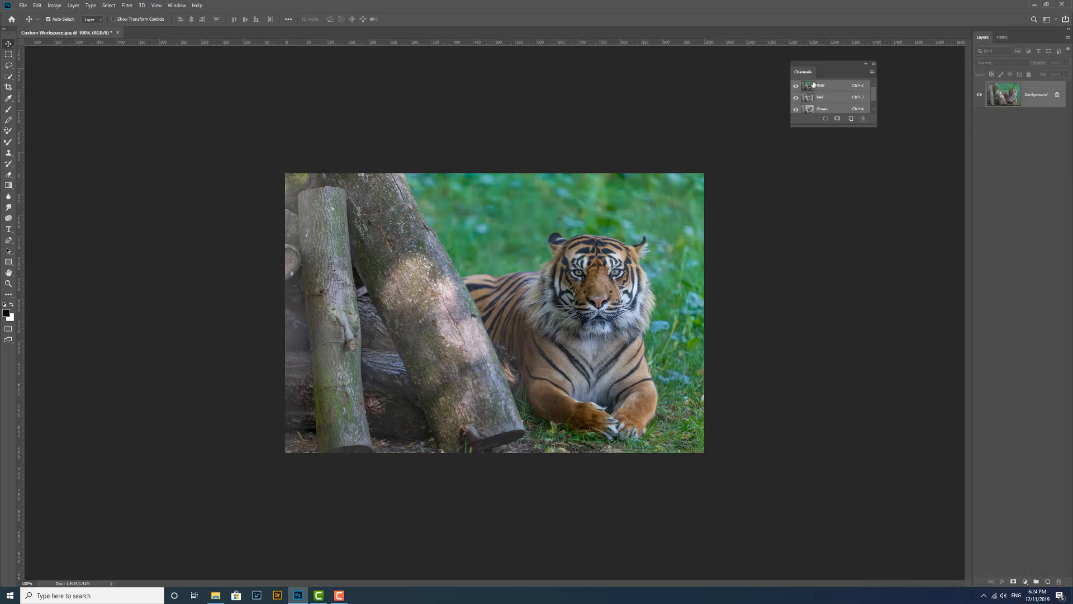
click(874, 65)
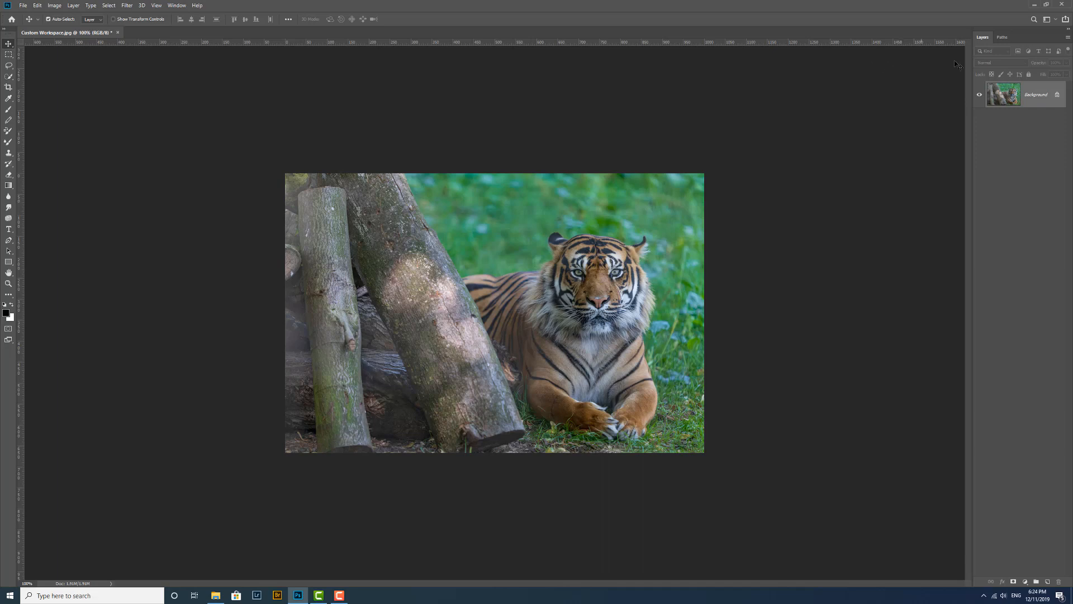
drag(898, 77, 825, 86)
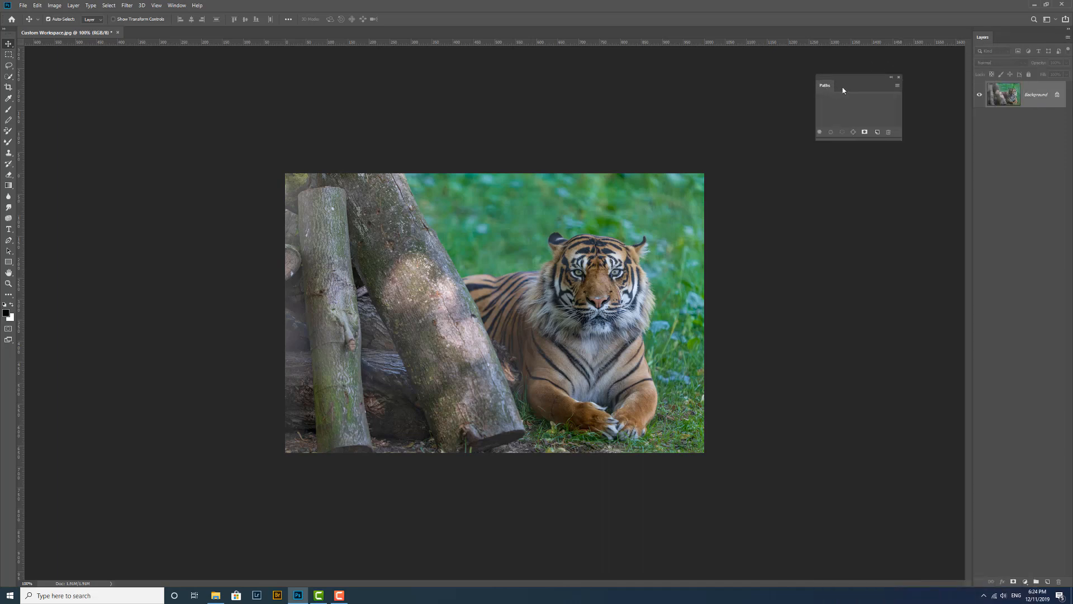
click(899, 78)
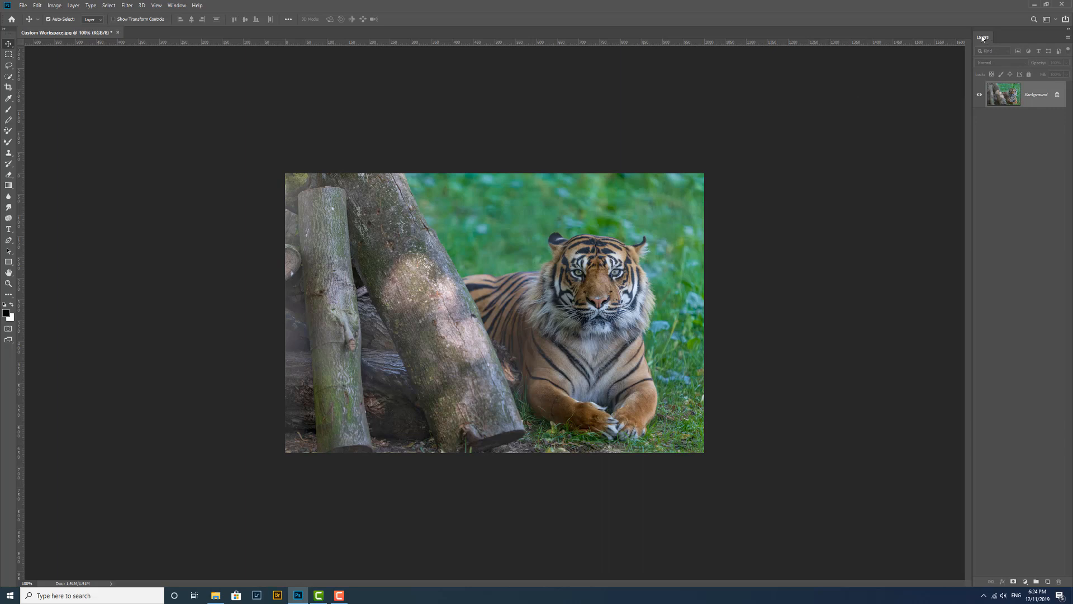
Undock the Layers panel into a floating panel and lengthen it downward.
drag(983, 39, 839, 72)
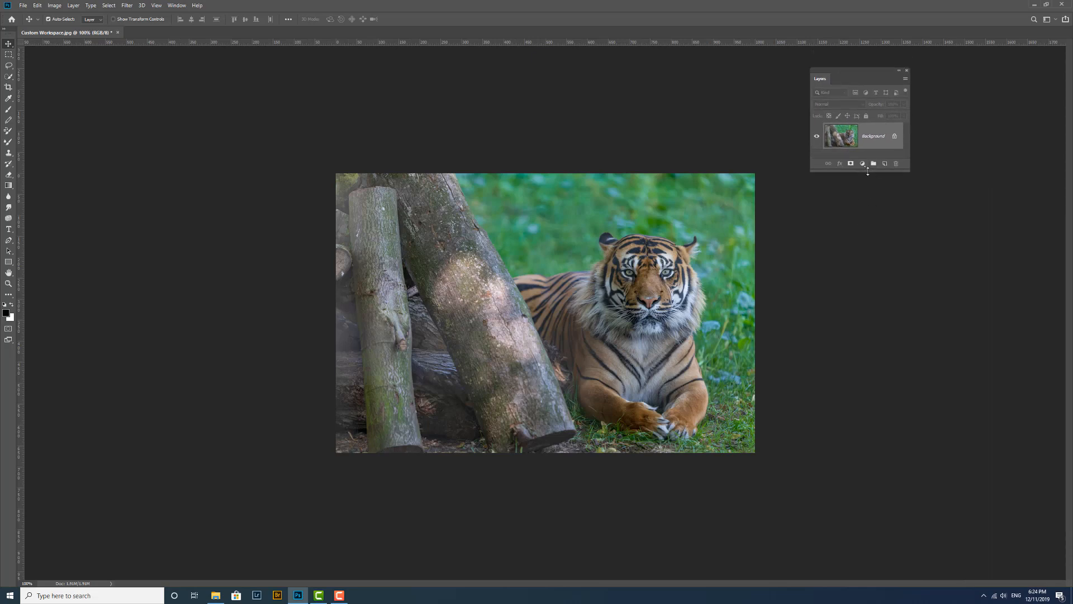
drag(870, 172, 862, 231)
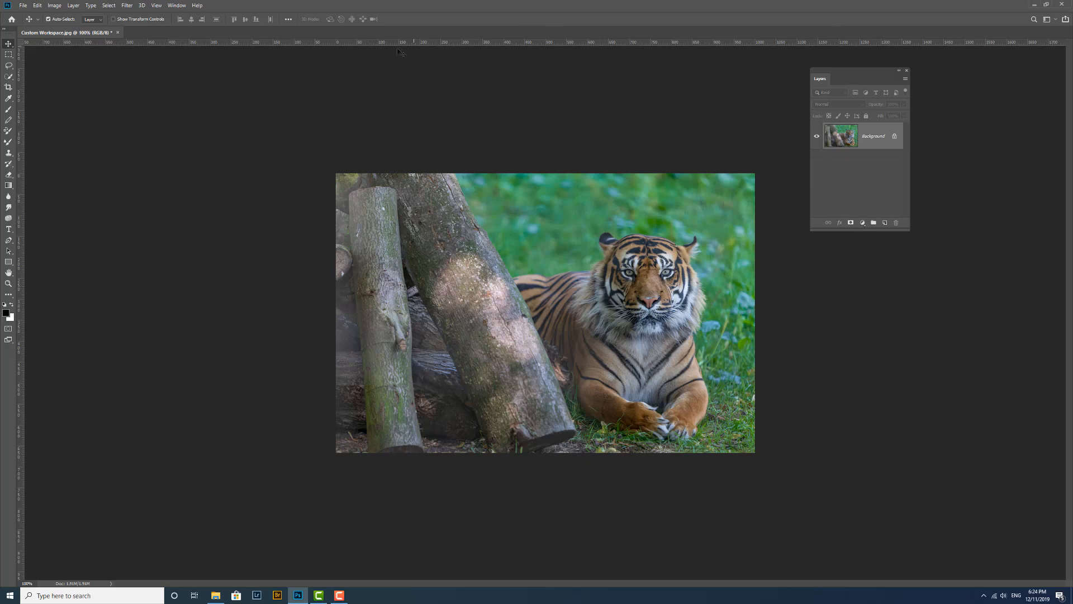
Open the Properties panel and tear off and close its Info tab.
click(176, 6)
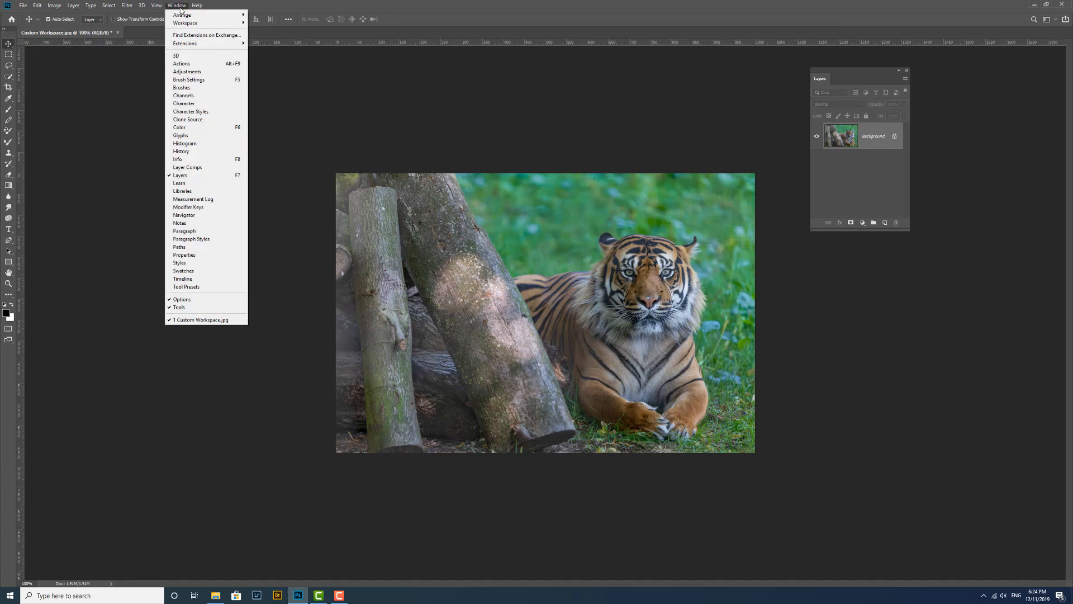
click(190, 255)
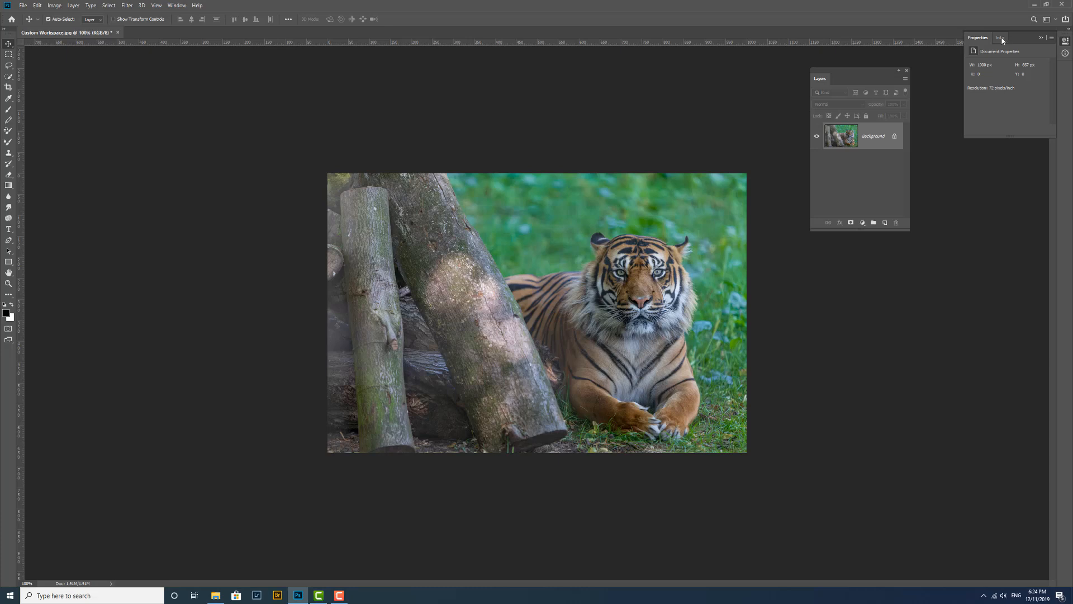
click(1002, 39)
drag(1003, 40, 816, 292)
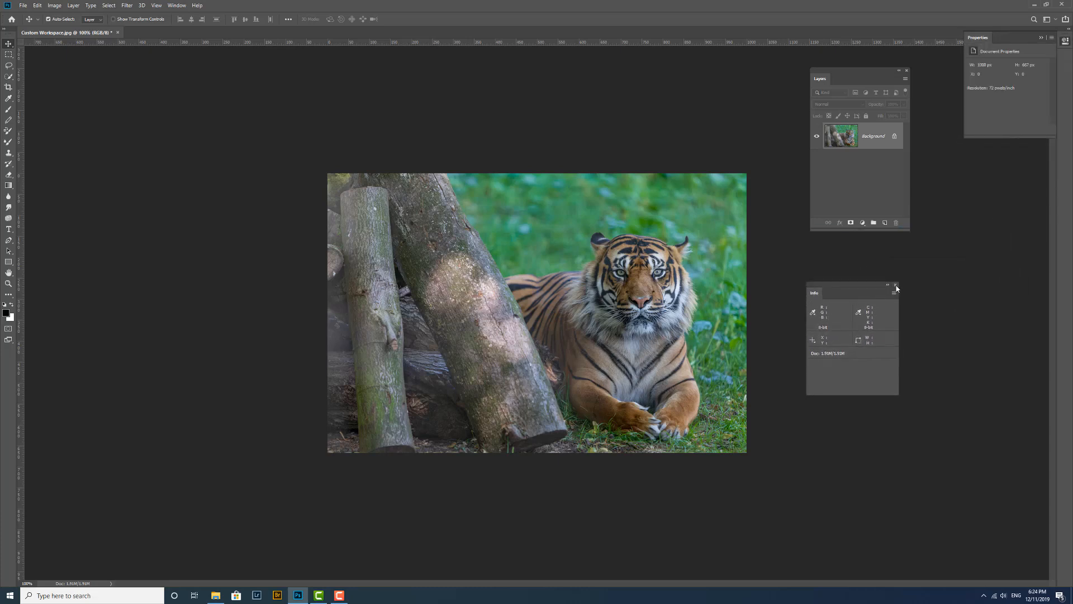
click(895, 285)
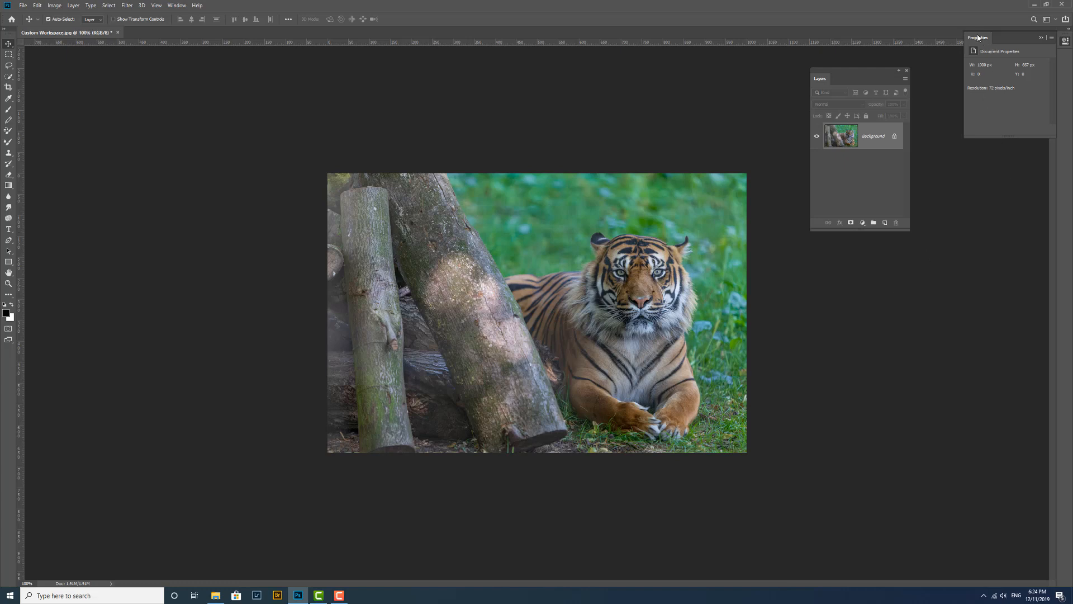
Dock the Properties panel beneath the floating Layers panel and move the group near the upper right of the canvas area.
drag(978, 38, 831, 233)
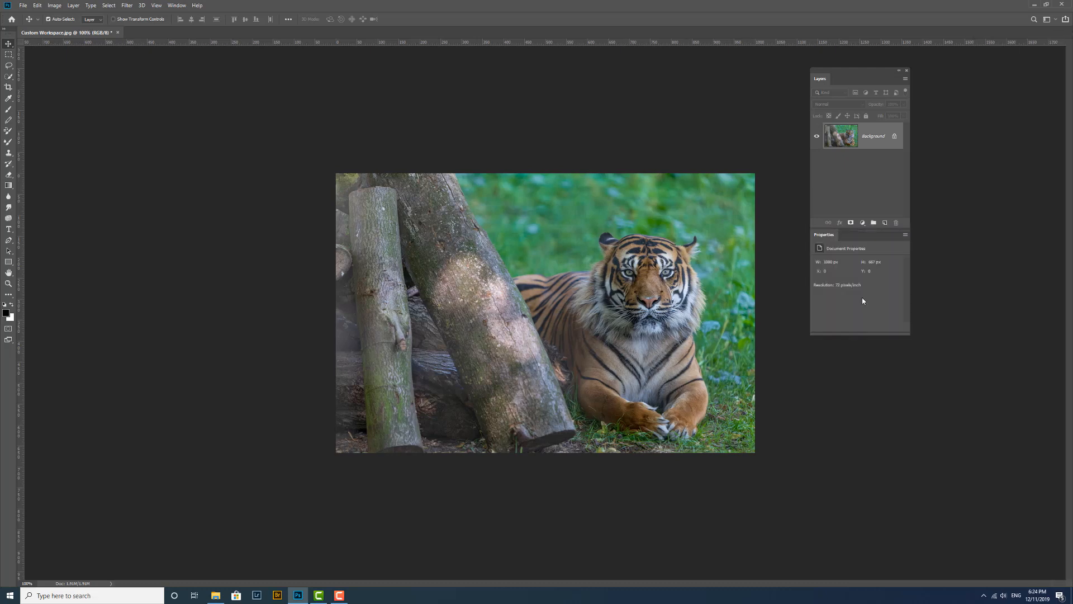
drag(827, 71, 922, 78)
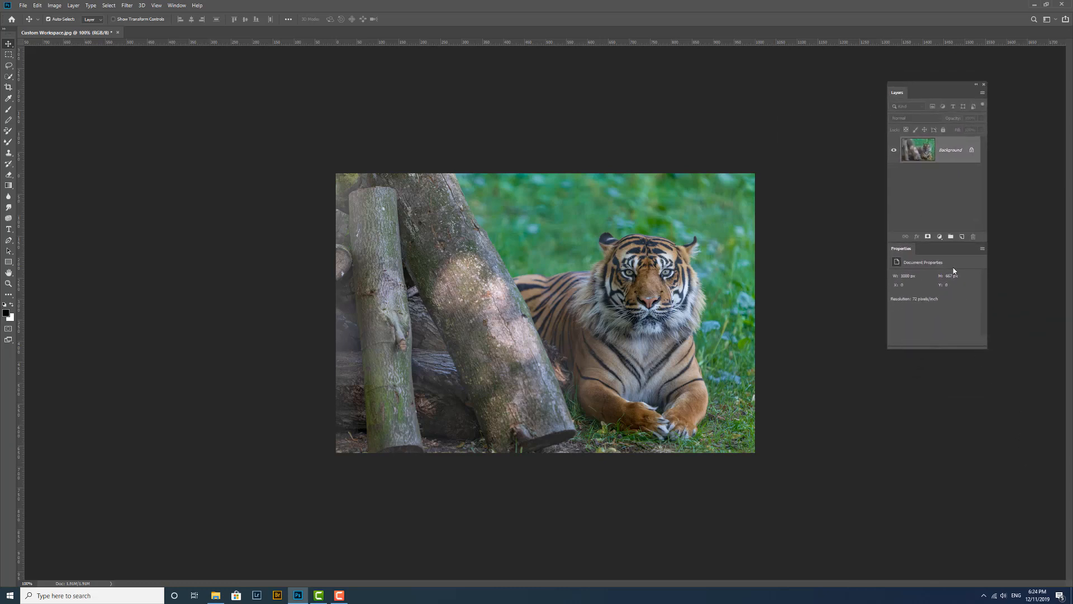
drag(909, 87, 960, 68)
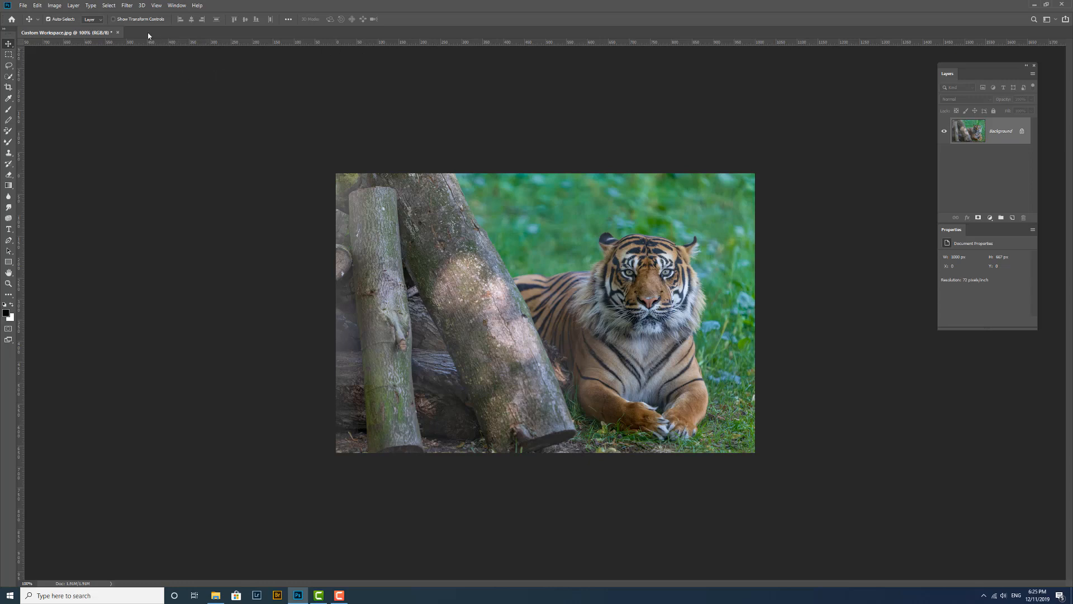
Open the History panel and dock it as a tab in the floating Layers panel group, keeping Layers active.
click(176, 5)
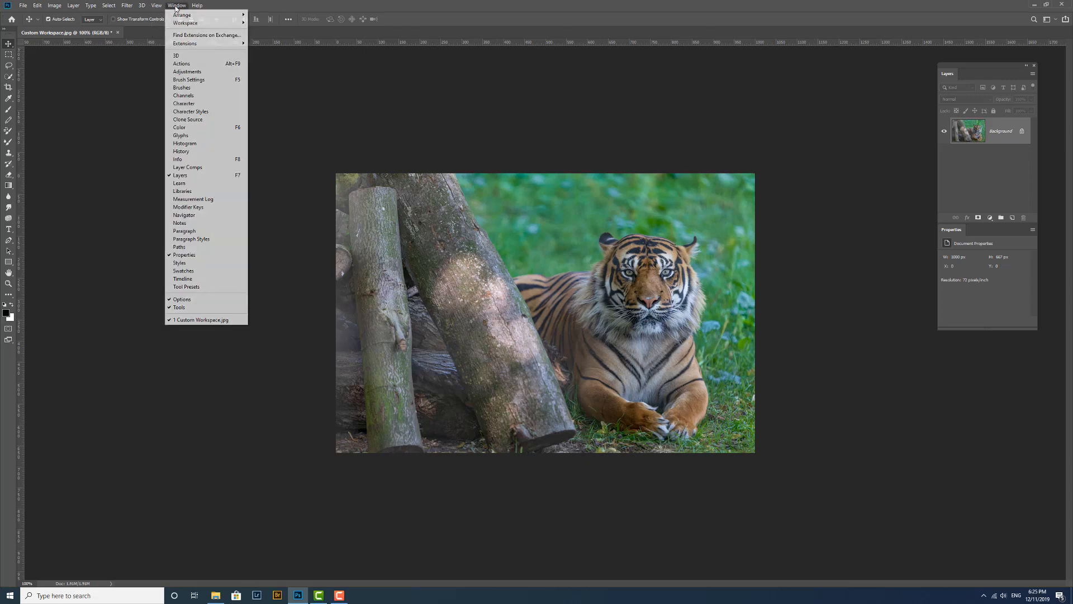
click(202, 154)
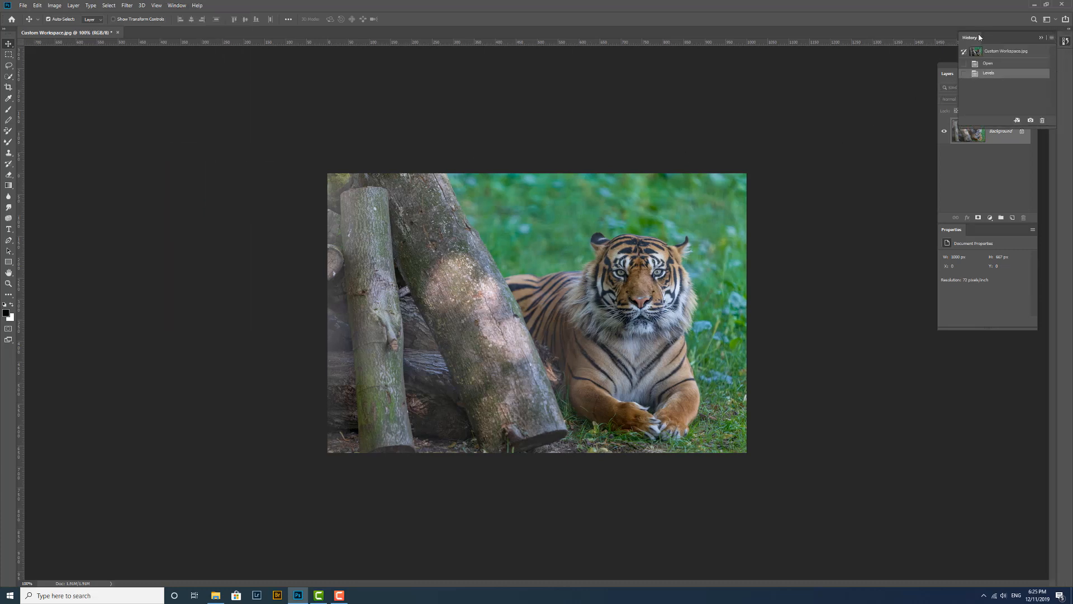
drag(974, 40, 801, 69)
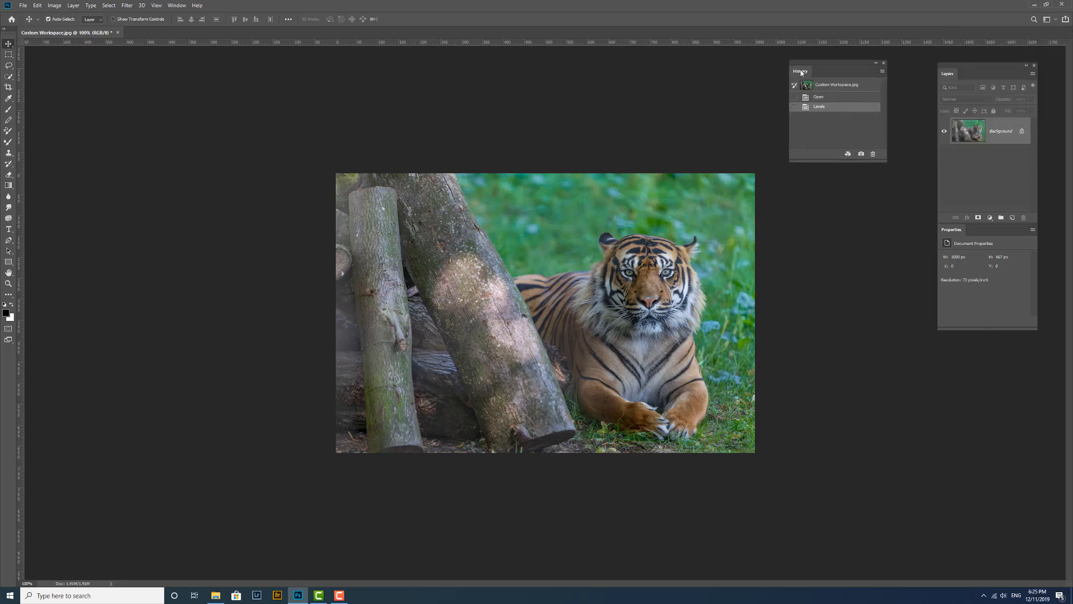
drag(801, 72, 977, 78)
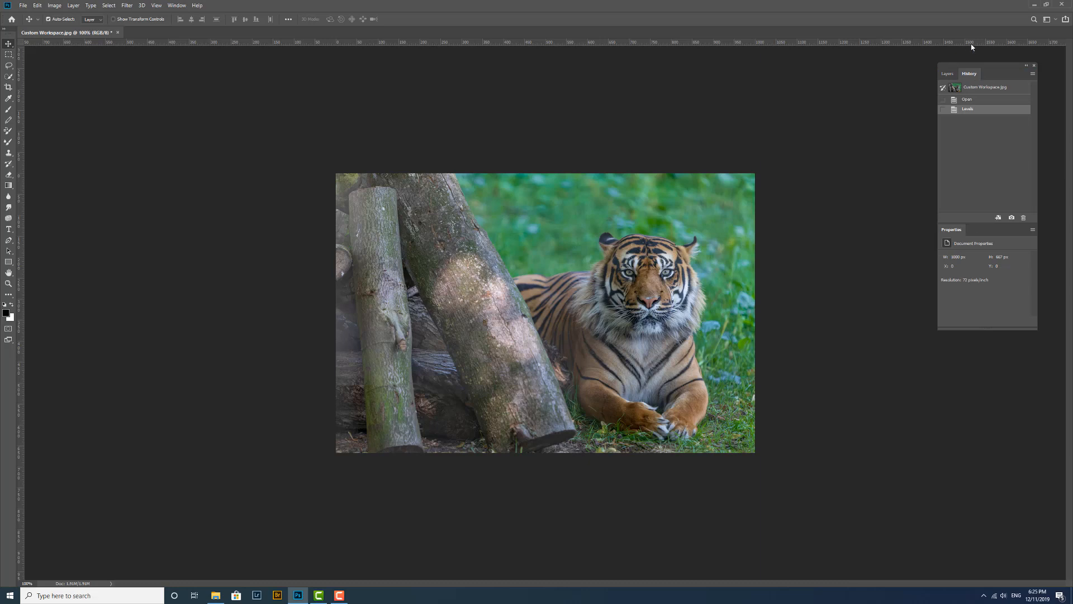
click(949, 77)
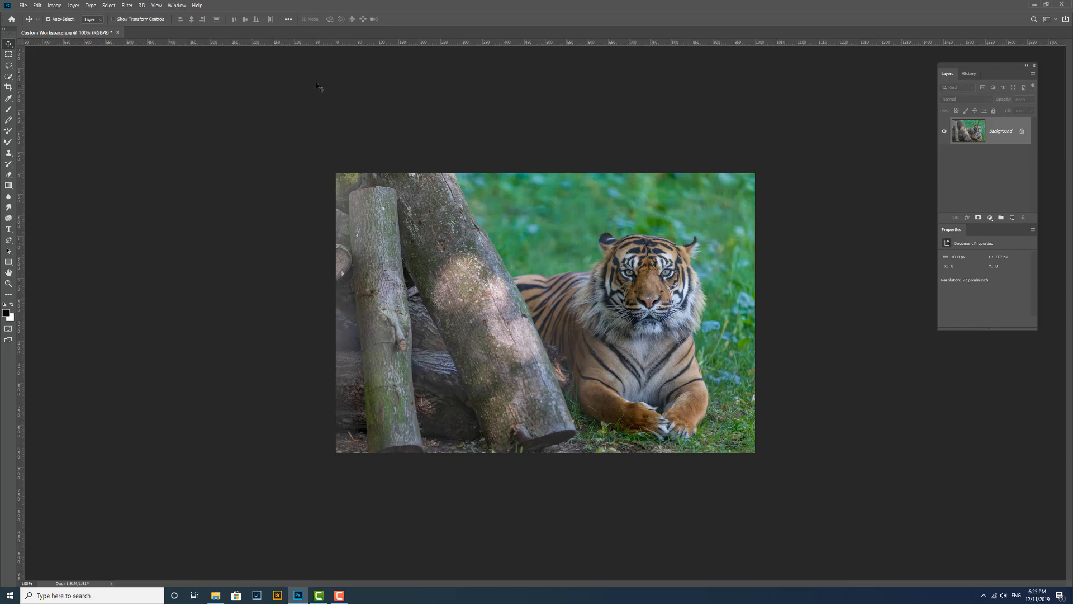
Open the Adjustments panel, close its Styles tab group, and dock Adjustments beneath the Properties panel.
click(176, 5)
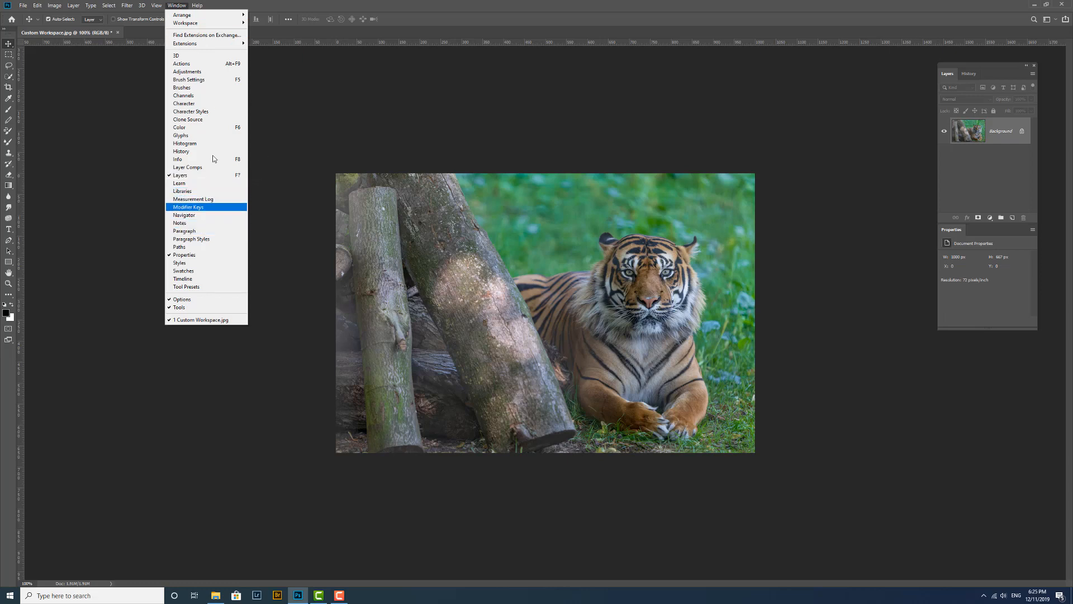
click(201, 72)
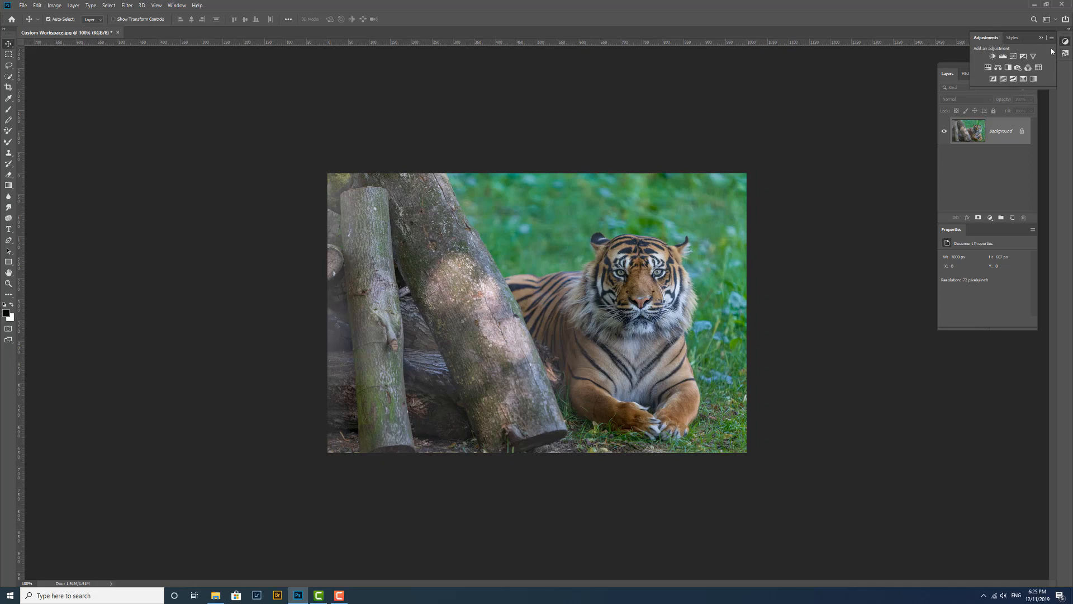
drag(986, 37, 778, 90)
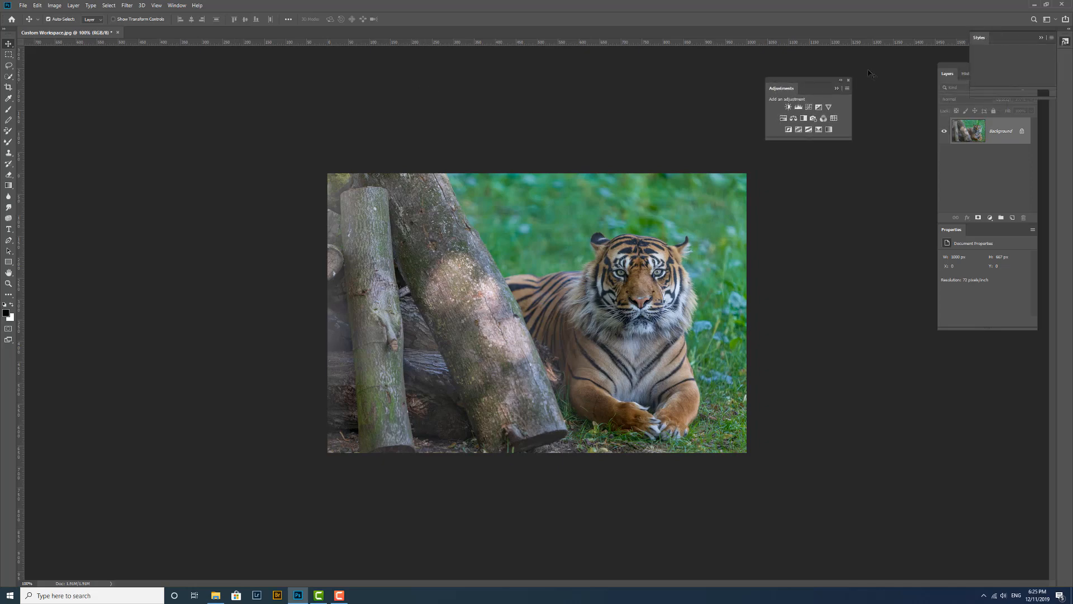
click(1053, 39)
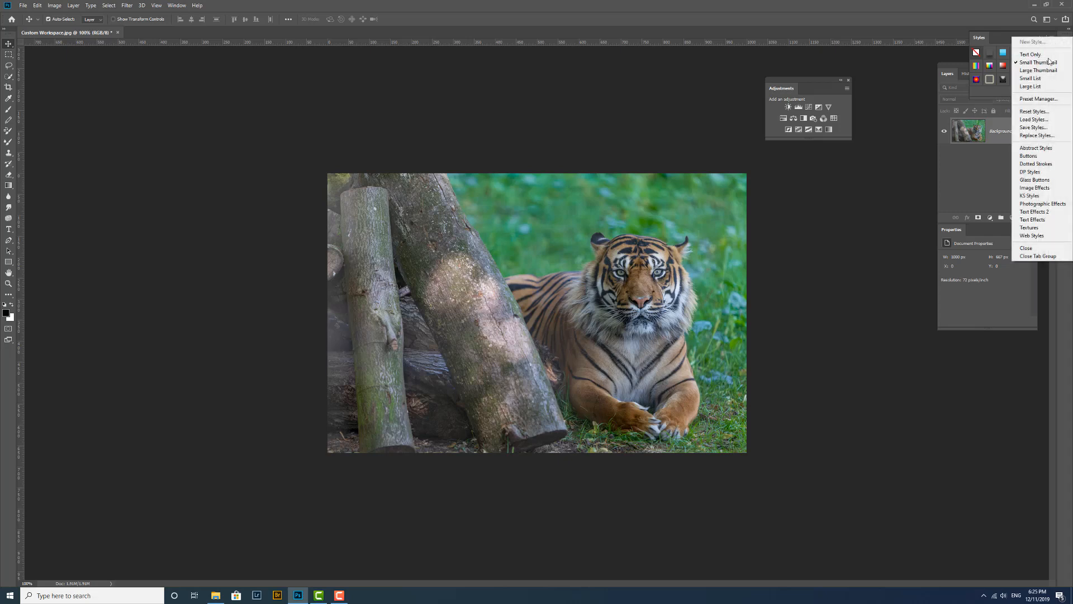
click(1050, 257)
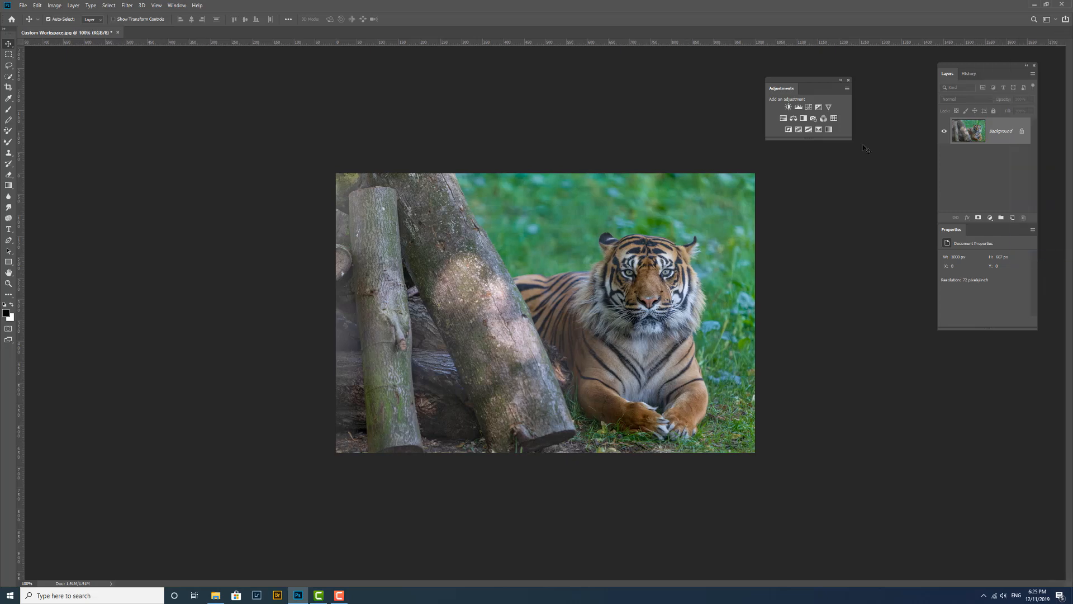
drag(783, 90, 964, 364)
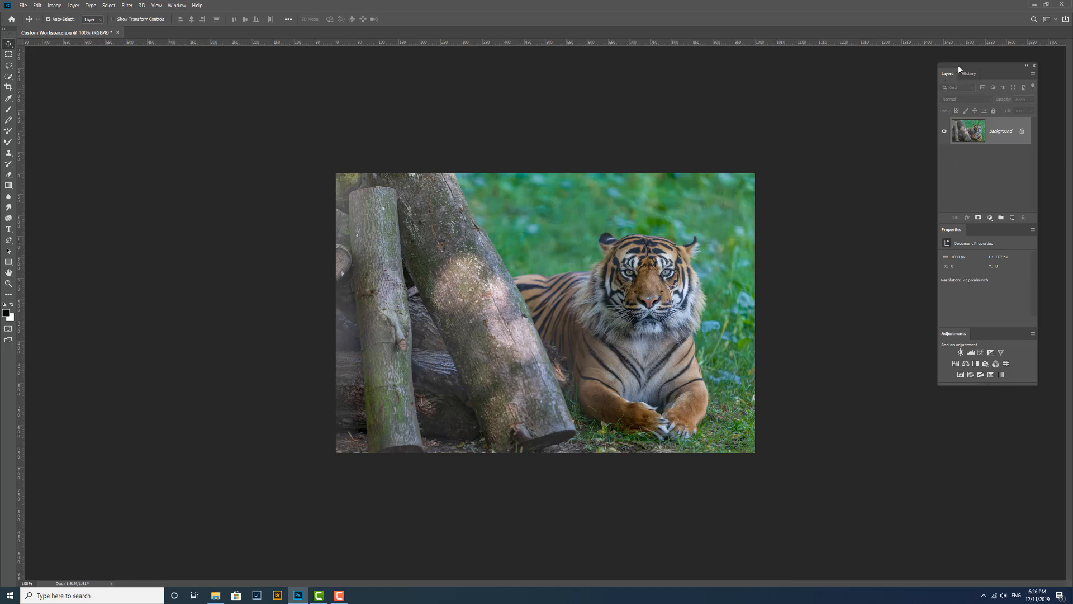
Dock the whole floating panel group against the right edge of the window.
drag(958, 66, 1068, 72)
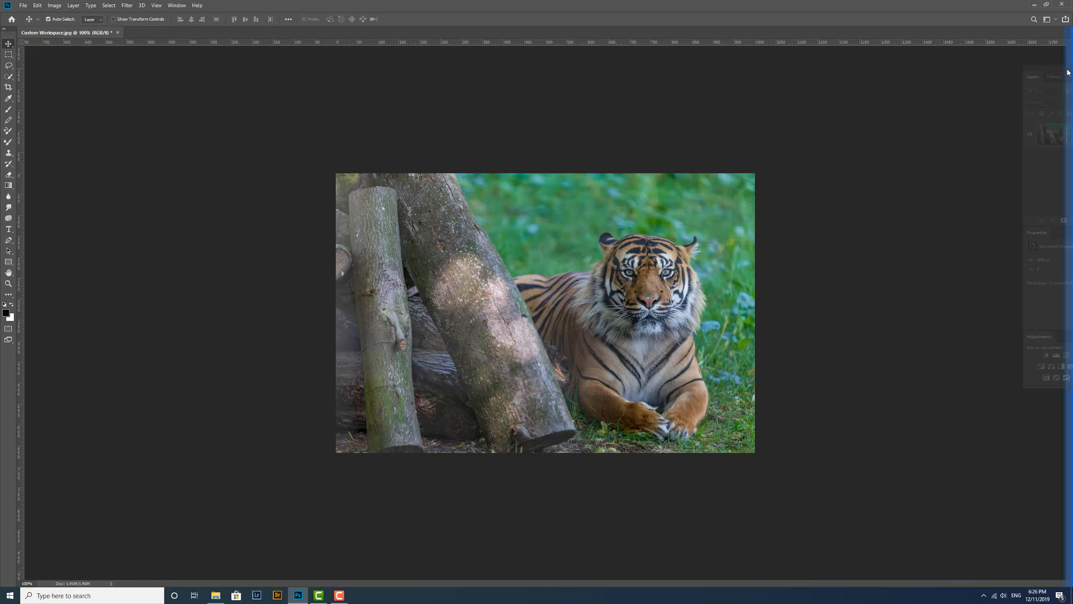
drag(1069, 73, 1069, 72)
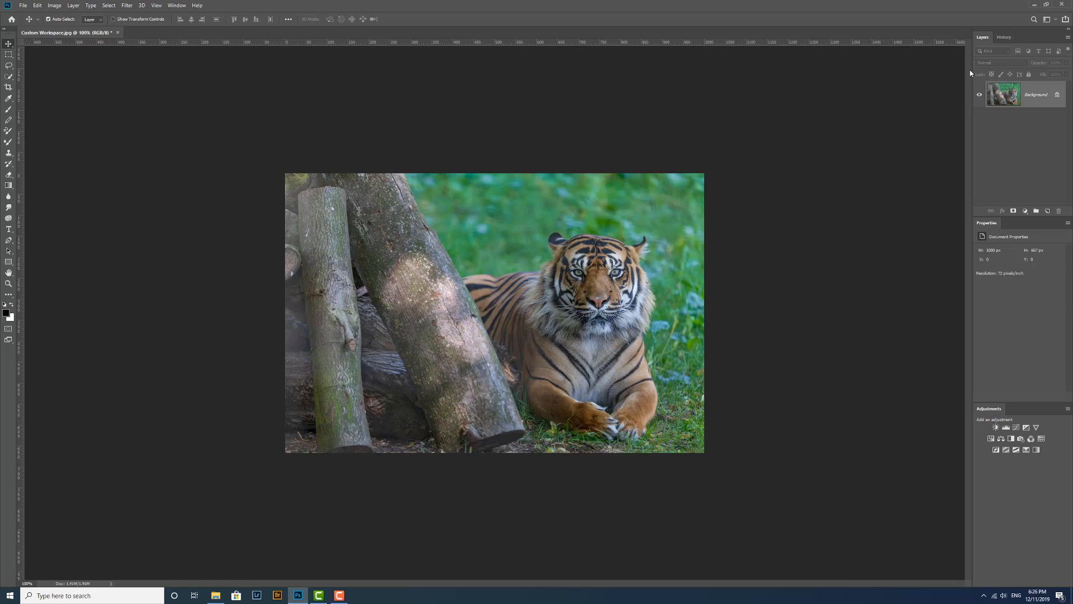
Save a new workspace named Ken Test 1, including Keyboard Shortcuts, Menus and Toolbar.
click(1047, 20)
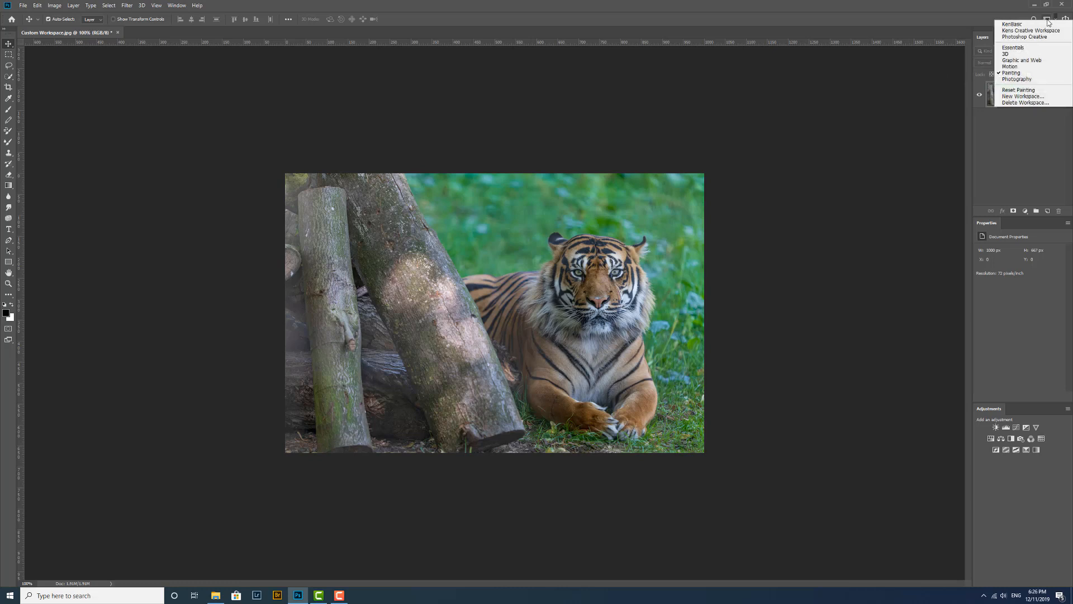
click(1025, 97)
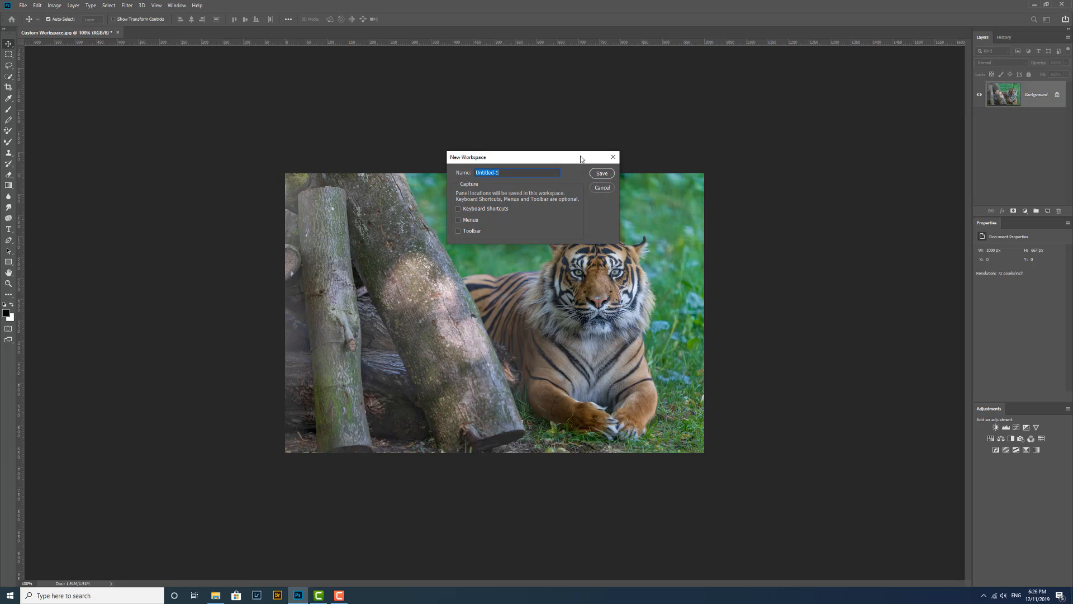
drag(577, 159, 617, 90)
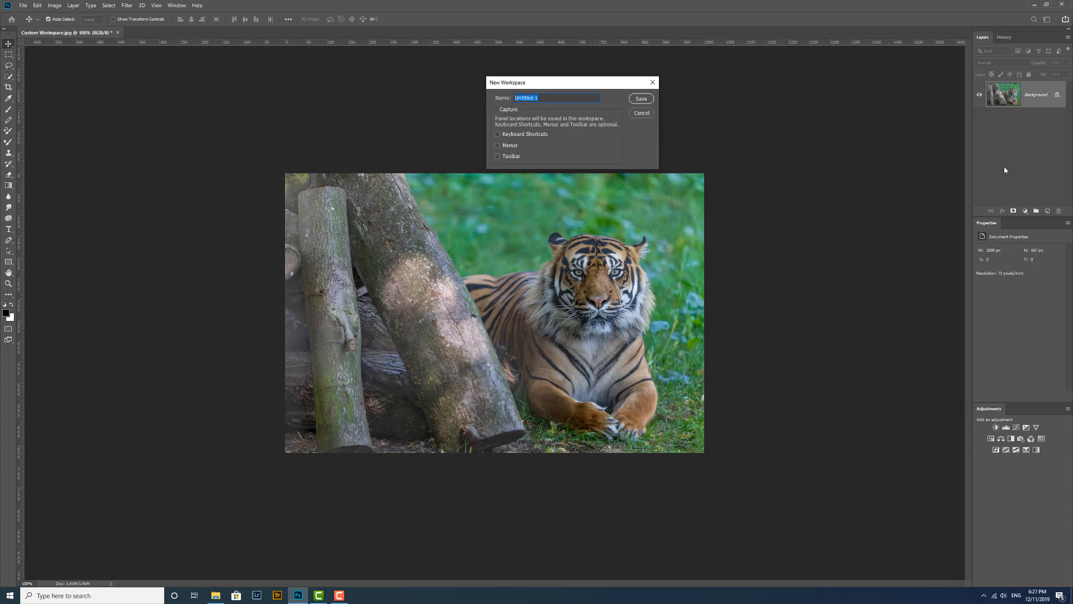
text(Ken Test 1)
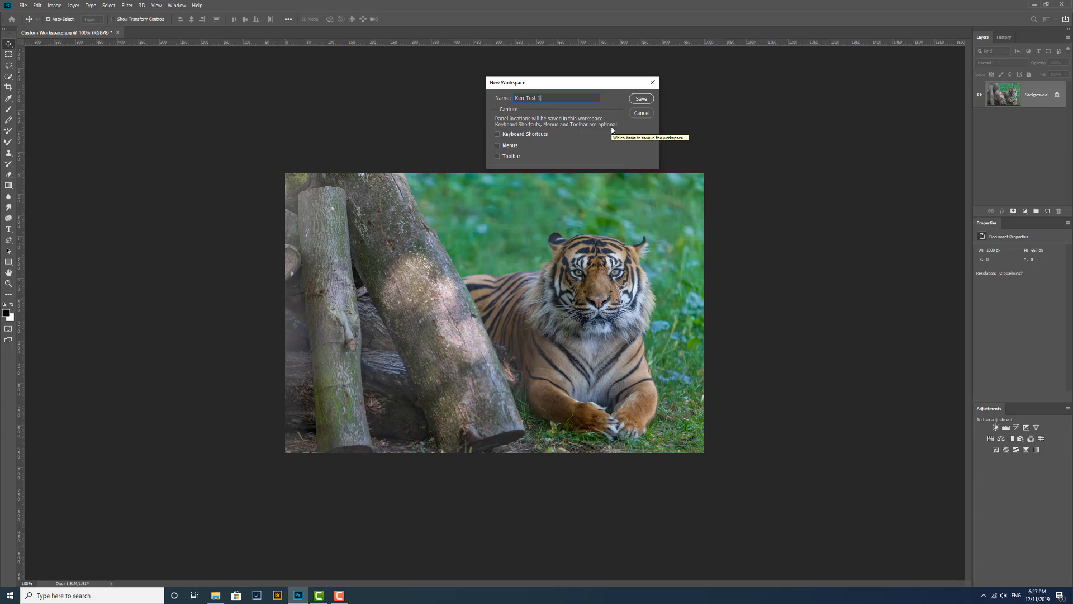
click(498, 135)
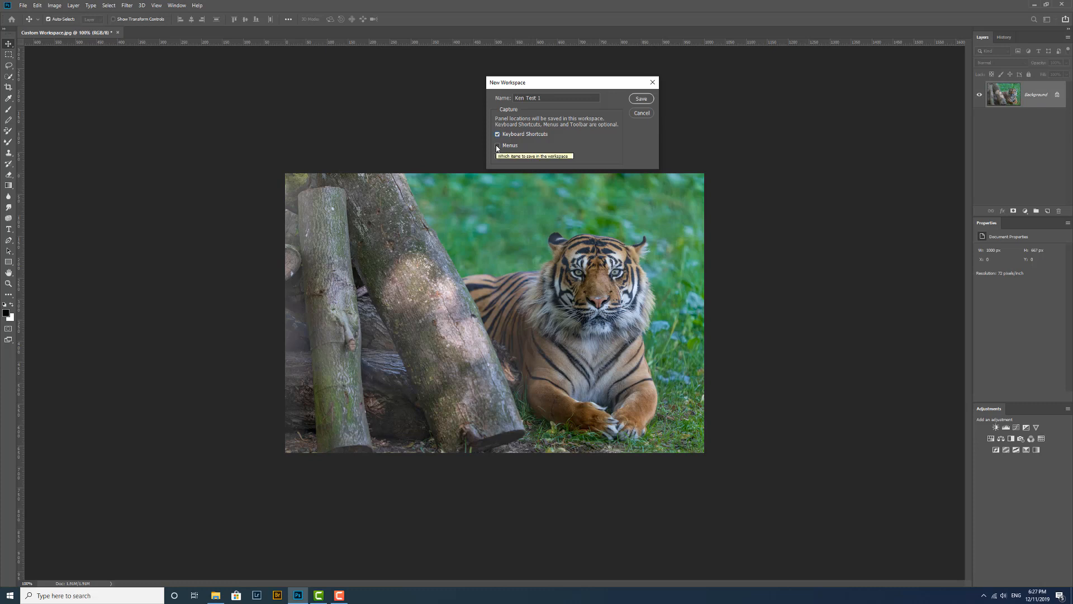
click(497, 145)
click(498, 156)
click(644, 101)
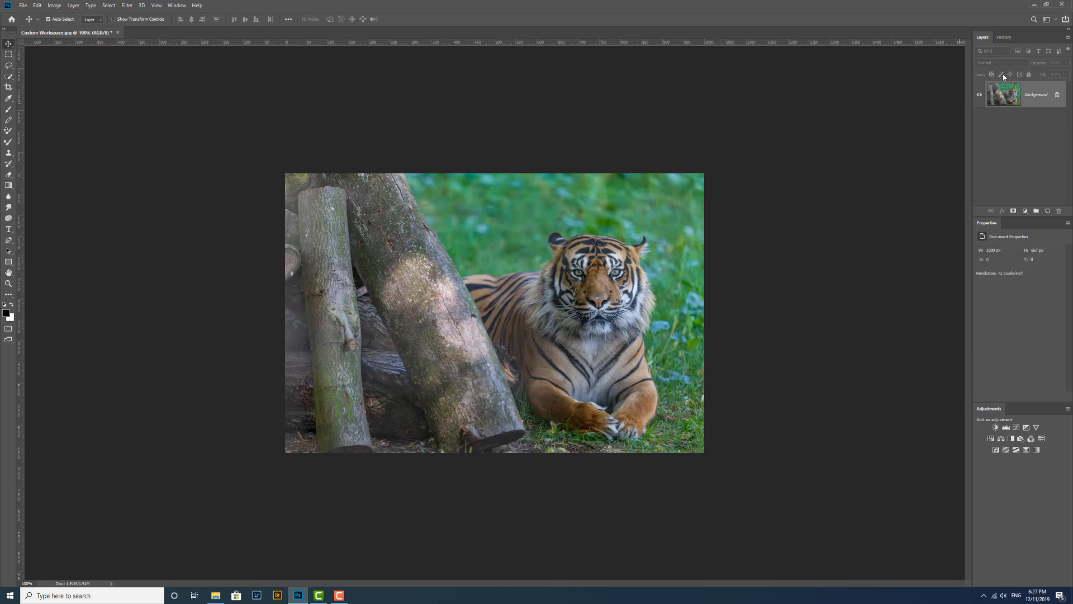
Switch to the Essentials workspace, then switch back to the Ken Test 1 workspace.
click(1048, 21)
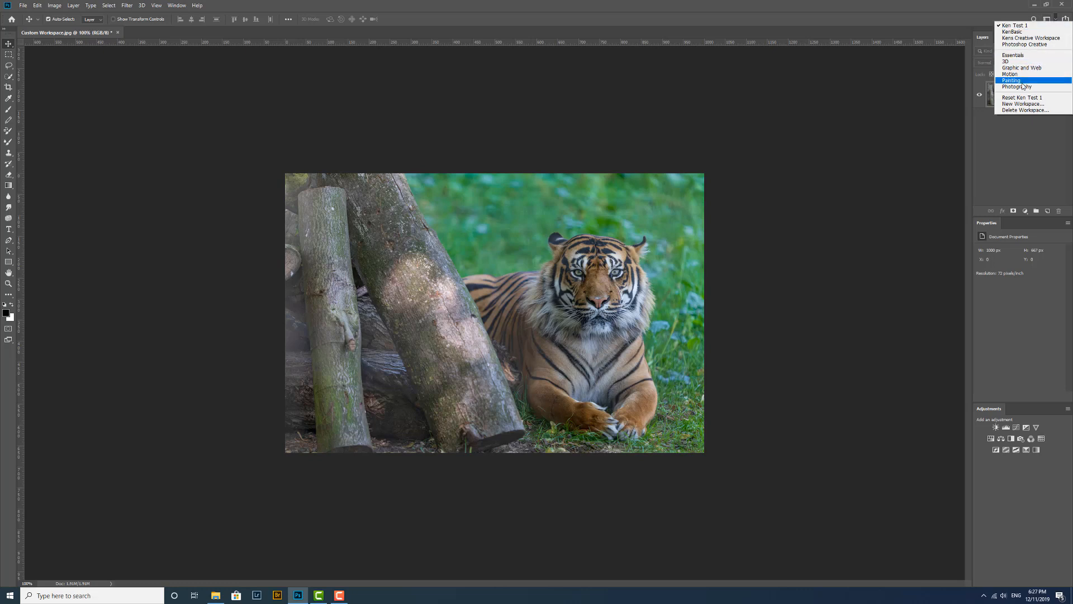
click(1014, 54)
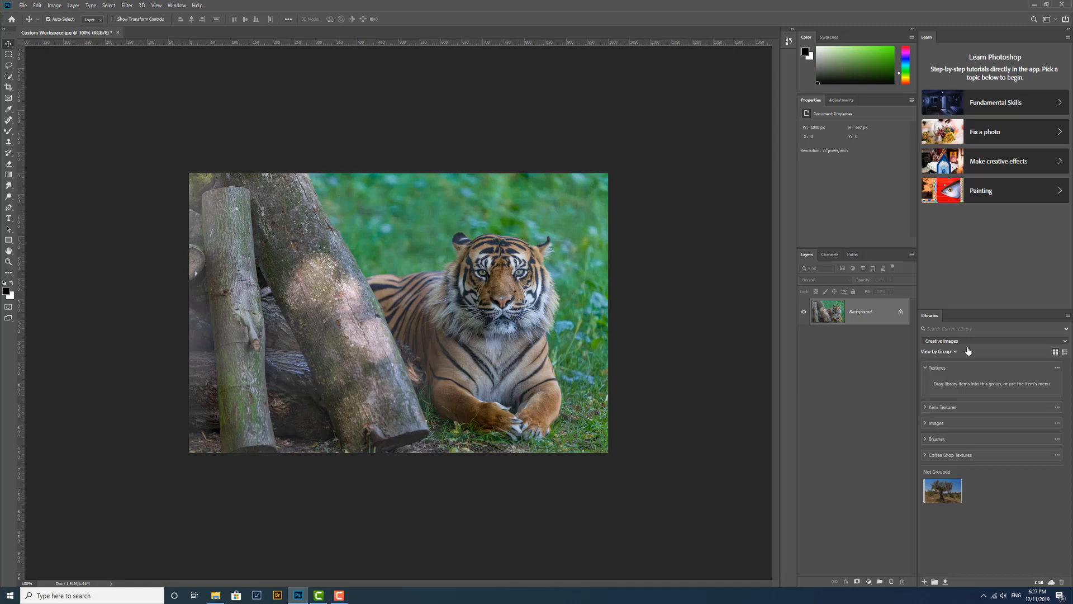
click(1048, 20)
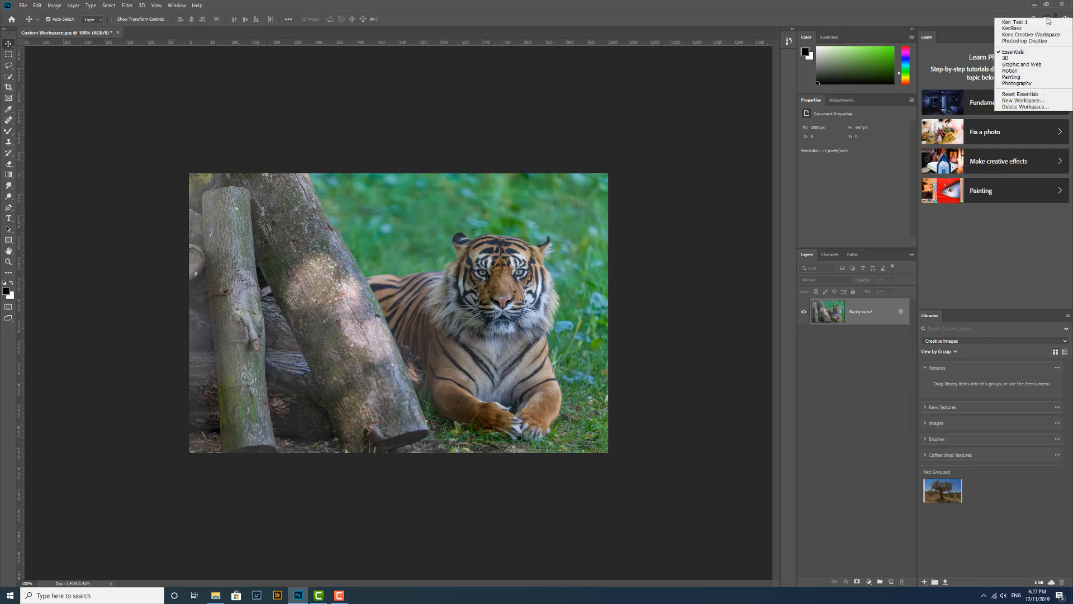
click(1015, 22)
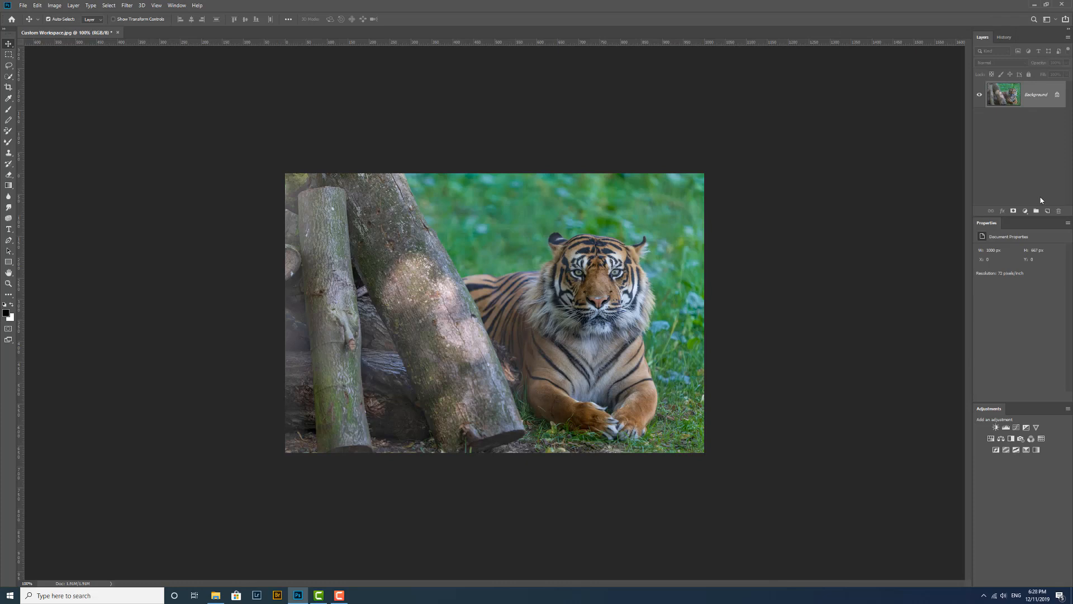